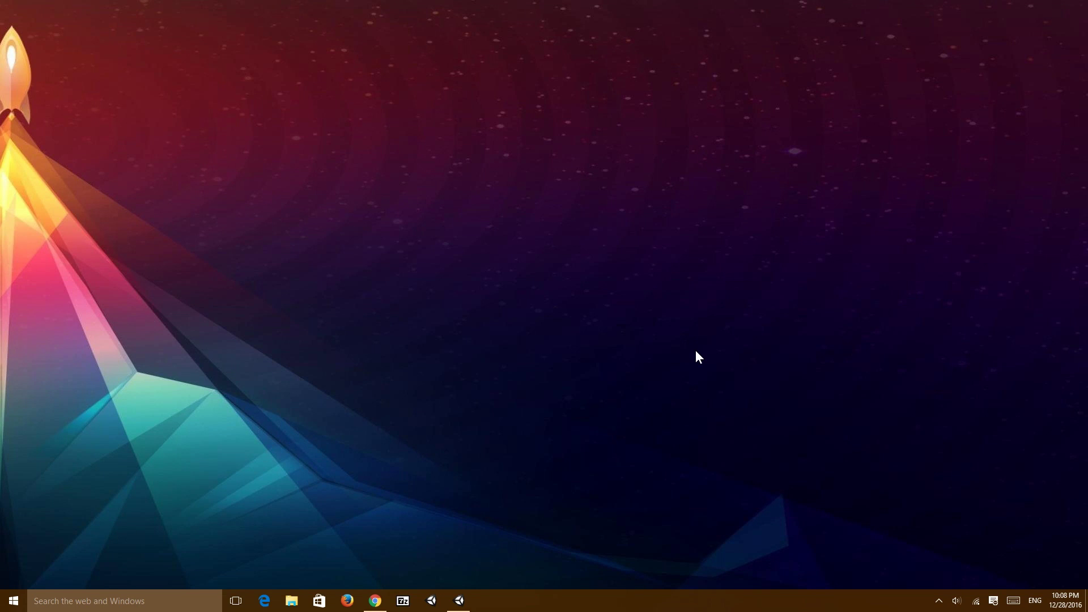
# Refresh the desktop, restore Unity, and frame the scene view on a cube.
pyautogui.rightClick(748, 233)
pyautogui.click(717, 267)
pyautogui.click(459, 600)
pyautogui.moveTo(539, 437)
pyautogui.keyDown('alt'); pyautogui.mouseDown()
pyautogui.moveTo(556, 318)
pyautogui.moveTo(617, 263)
pyautogui.moveTo(694, 308)
pyautogui.moveTo(609, 381)
pyautogui.mouseUp(); pyautogui.keyUp('alt')
pyautogui.click(597, 399)
pyautogui.press('f')
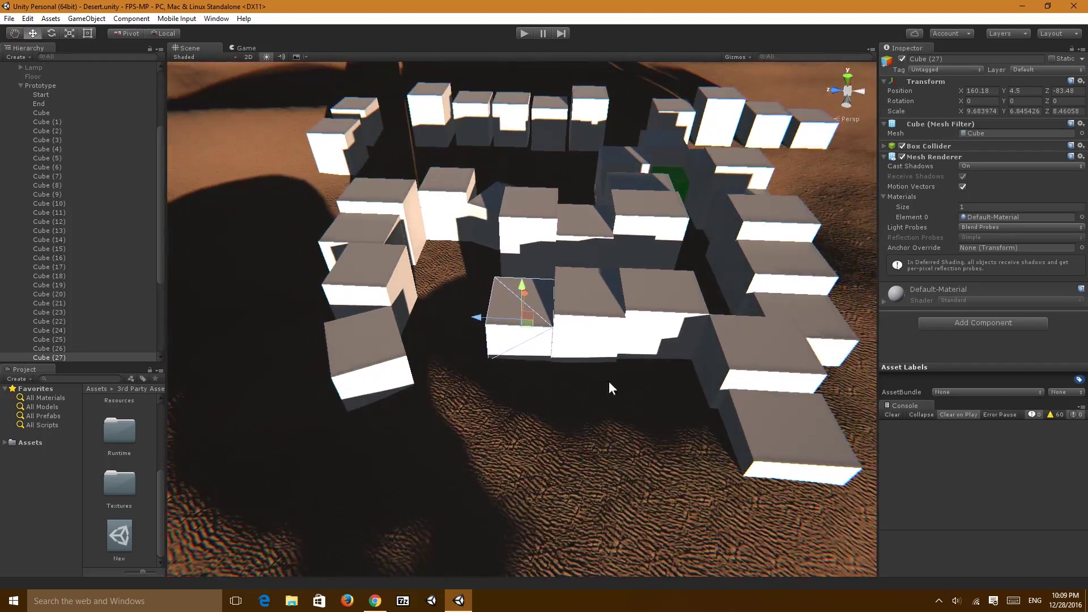
# Collapse the Prototype and Level groups and orbit around the cube buildings on the sand.
pyautogui.moveTo(609, 381)
pyautogui.mouseDown(button='right')
pyautogui.moveTo(613, 333)
pyautogui.moveTo(392, 348)
pyautogui.moveTo(469, 344)
pyautogui.mouseUp(button='right')
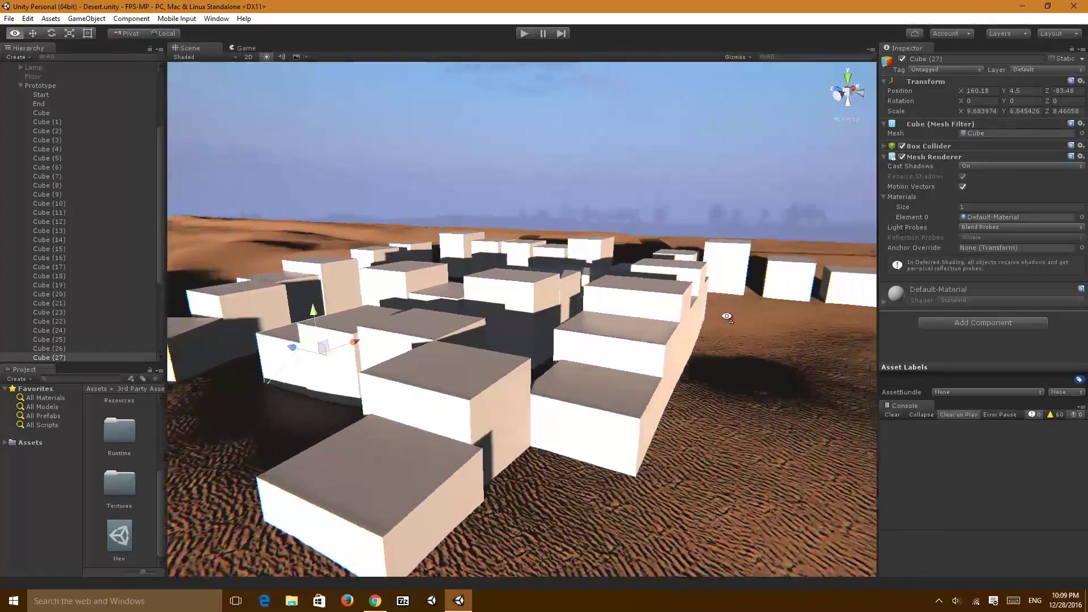
pyautogui.moveTo(469, 344)
pyautogui.mouseDown(button='right')
pyautogui.moveTo(937, 346)
pyautogui.moveTo(318, 260)
pyautogui.mouseUp(button='right')
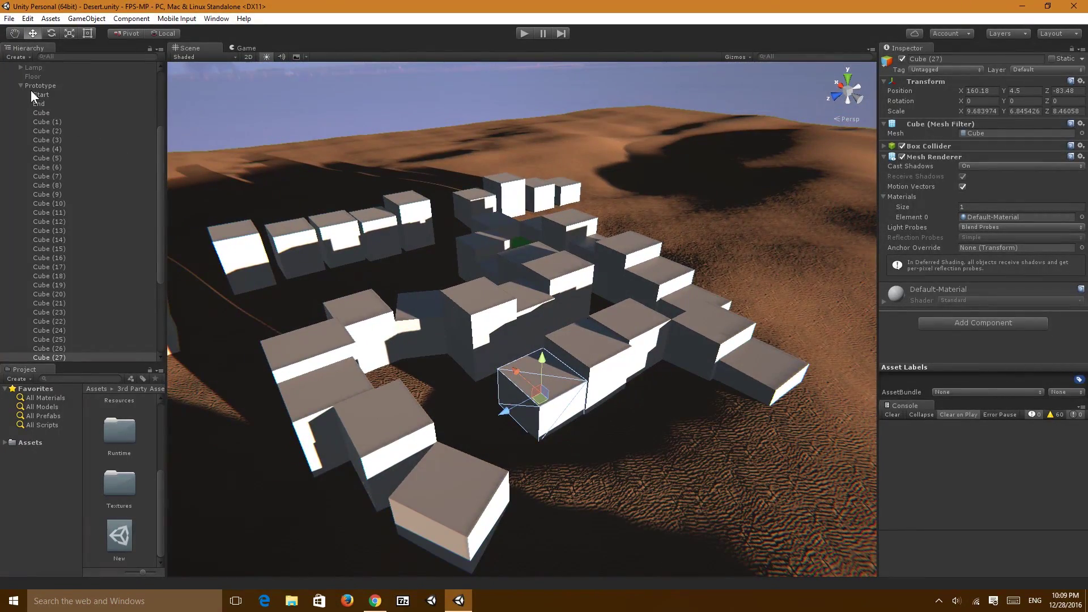
pyautogui.click(20, 85)
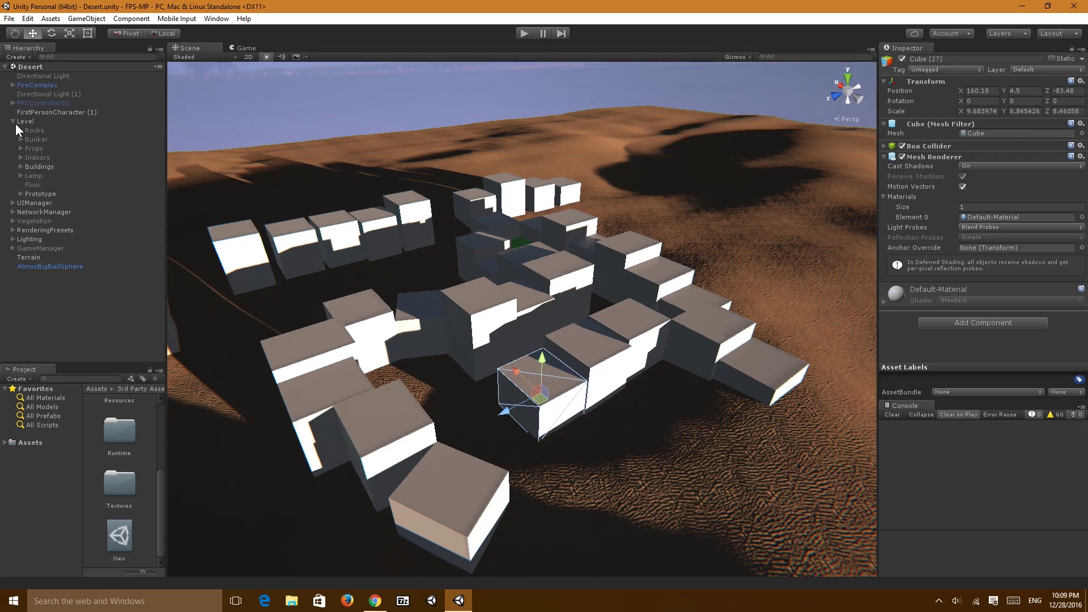
pyautogui.click(13, 122)
pyautogui.moveTo(504, 284)
pyautogui.mouseDown(button='right')
pyautogui.moveTo(390, 263)
pyautogui.moveTo(334, 340)
pyautogui.moveTo(733, 396)
pyautogui.moveTo(690, 387)
pyautogui.mouseUp(button='right')
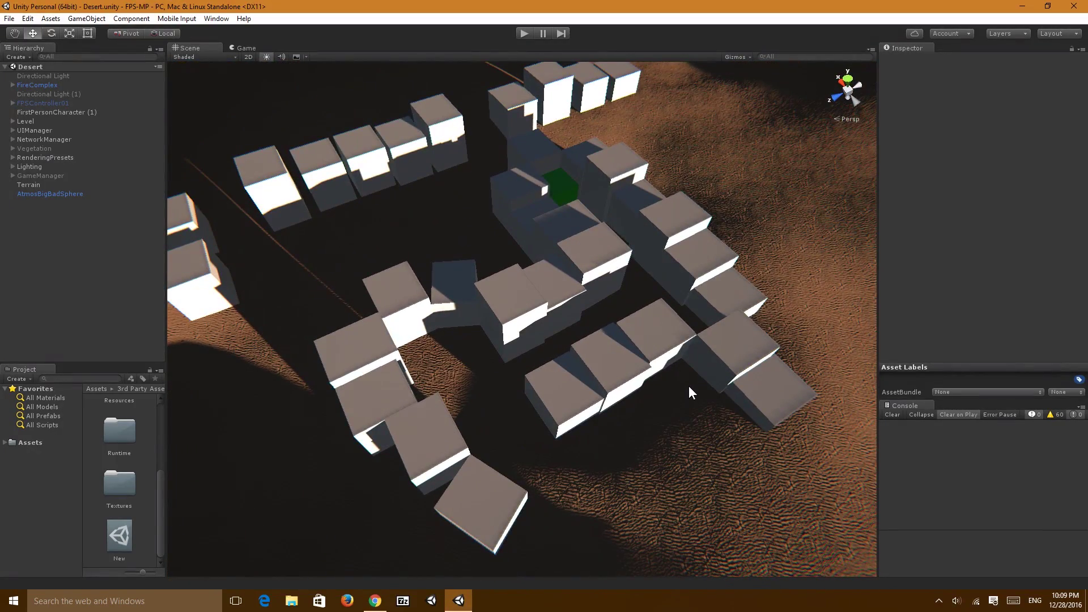
pyautogui.moveTo(690, 391)
pyautogui.mouseDown(button='right')
pyautogui.moveTo(526, 338)
pyautogui.moveTo(560, 332)
pyautogui.moveTo(682, 439)
pyautogui.moveTo(701, 389)
pyautogui.moveTo(605, 402)
pyautogui.moveTo(444, 359)
pyautogui.moveTo(541, 375)
pyautogui.moveTo(311, 376)
pyautogui.moveTo(262, 352)
pyautogui.moveTo(187, 277)
pyautogui.moveTo(182, 250)
pyautogui.moveTo(350, 275)
pyautogui.moveTo(372, 375)
pyautogui.moveTo(464, 389)
pyautogui.moveTo(498, 382)
pyautogui.moveTo(510, 287)
pyautogui.moveTo(453, 329)
pyautogui.moveTo(440, 308)
pyautogui.moveTo(485, 369)
pyautogui.moveTo(491, 343)
pyautogui.mouseUp(button='right')
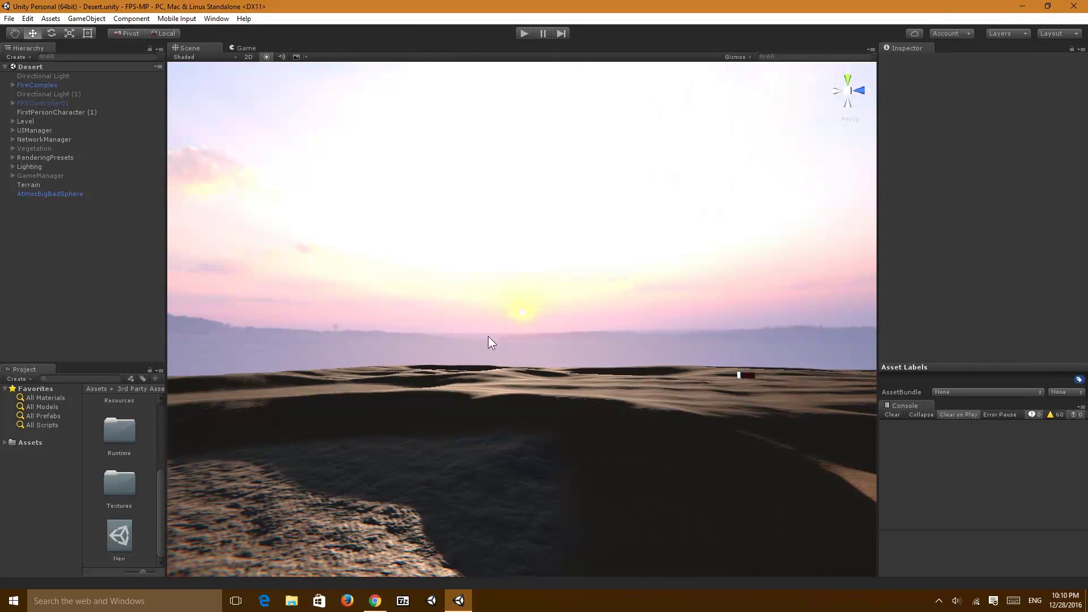
# Browse Assets > 3rd Party Assets > PostProcessing and select the New profile.
pyautogui.scroll(2, 128, 500)
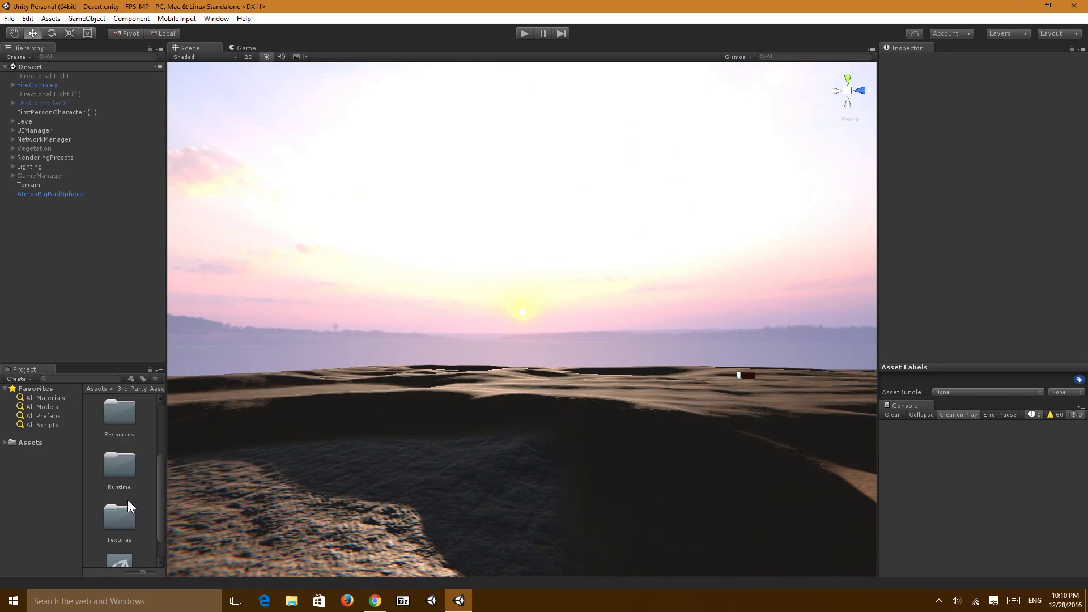
pyautogui.doubleClick(59, 440)
pyautogui.click(51, 497)
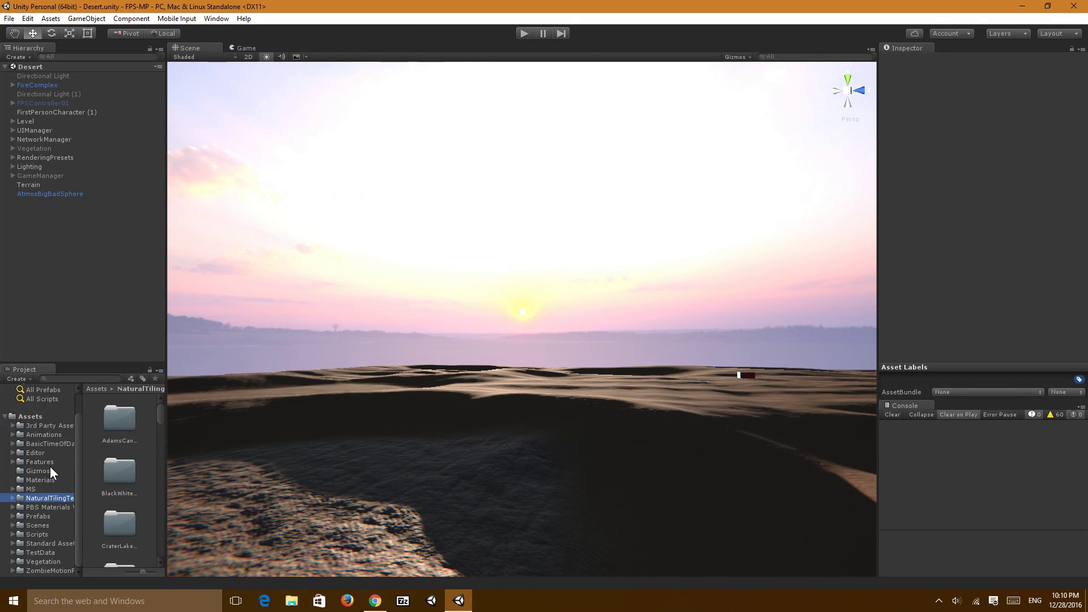
pyautogui.doubleClick(50, 426)
pyautogui.scroll(-3, 57, 494)
pyautogui.click(49, 425)
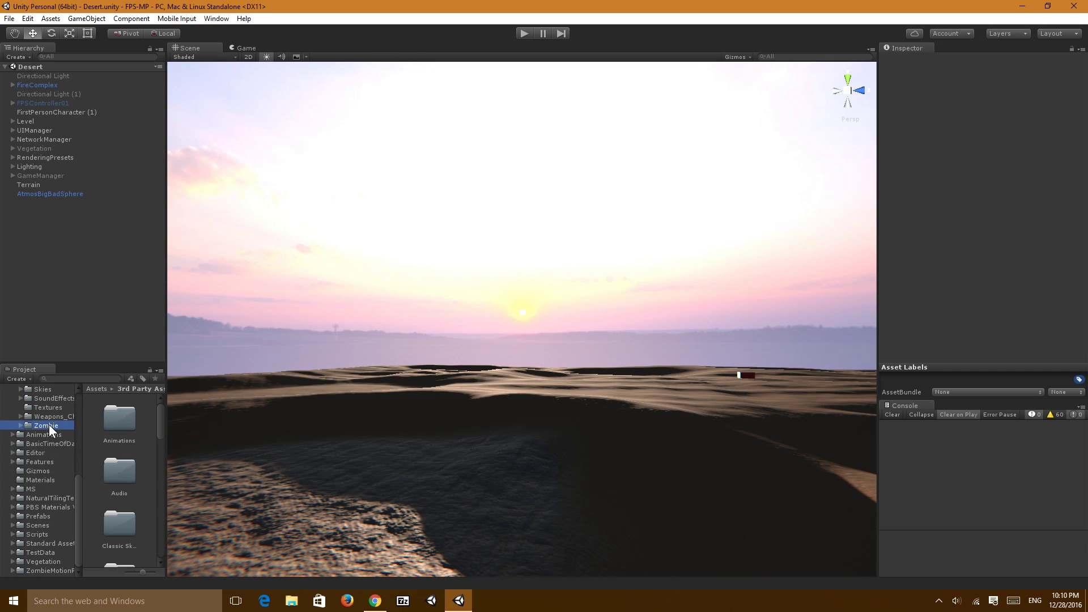
pyautogui.press('Up')
pyautogui.press('Up')
pyautogui.press('Up')
pyautogui.press('Up')
pyautogui.press('Up')
pyautogui.press('Up')
pyautogui.press('Right')
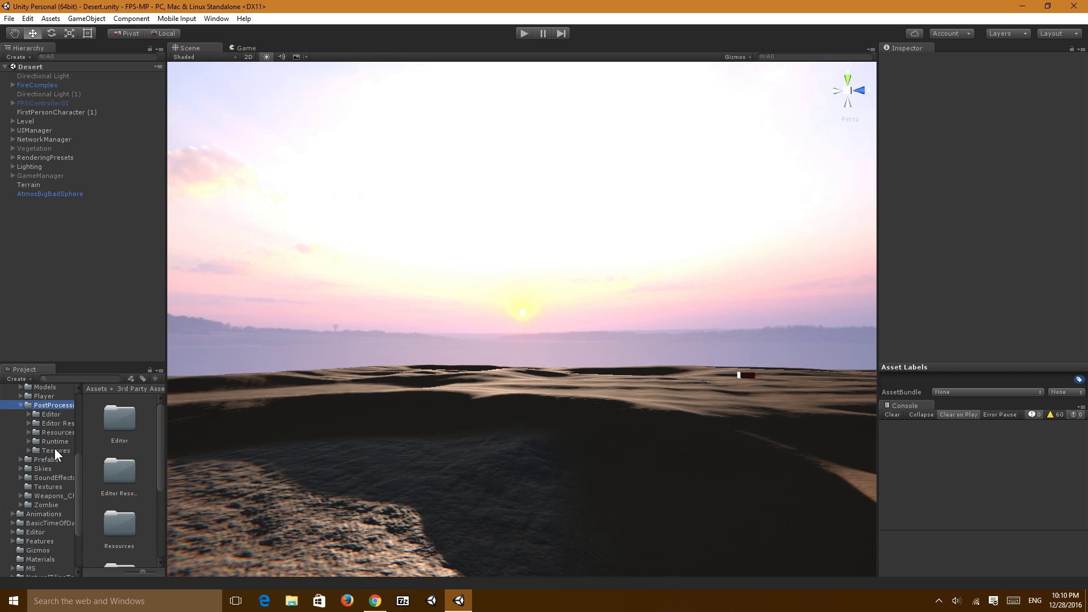
pyautogui.scroll(-3, 102, 482)
pyautogui.click(126, 527)
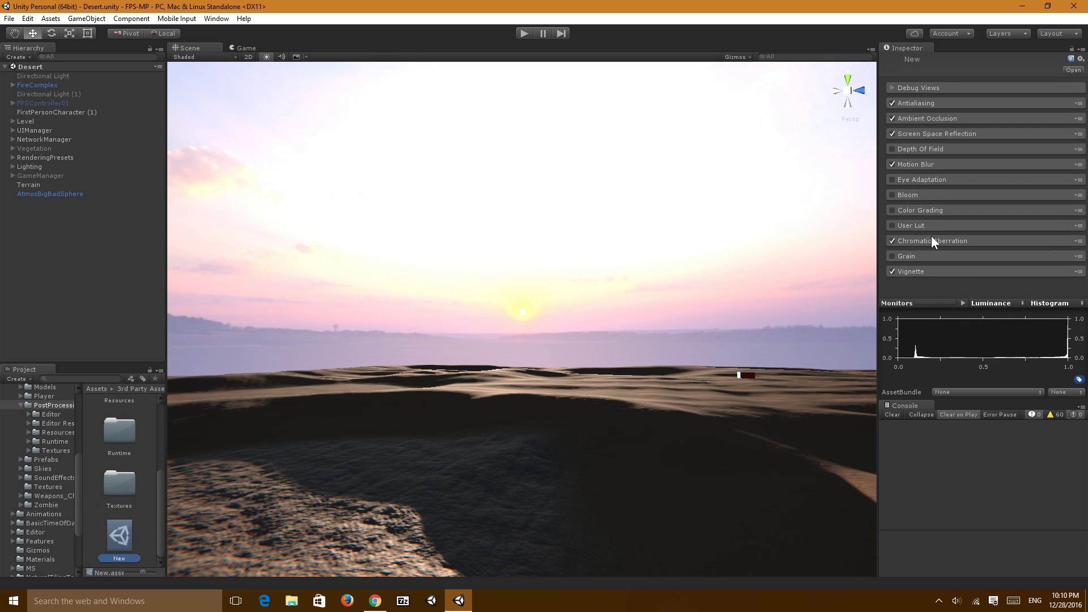
# Enable Eye Adaptation and Bloom in the New profile, then view the sunset scene.
pyautogui.click(893, 179)
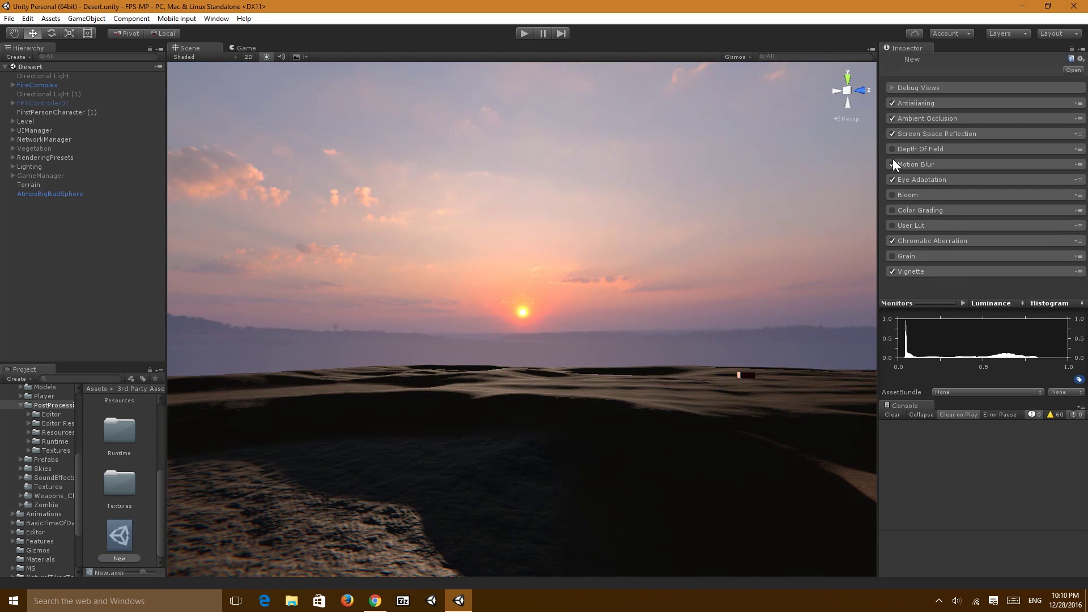
pyautogui.click(892, 195)
pyautogui.moveTo(834, 229); pyautogui.dragTo(746, 269, button='right')
pyautogui.moveTo(517, 294)
pyautogui.mouseDown(button='right')
pyautogui.moveTo(546, 318)
pyautogui.moveTo(901, 382)
pyautogui.moveTo(519, 340)
pyautogui.mouseUp(button='right')
# Collapse the Assets folder tree in the Project panel and aim the view at the buildings.
pyautogui.click(98, 221)
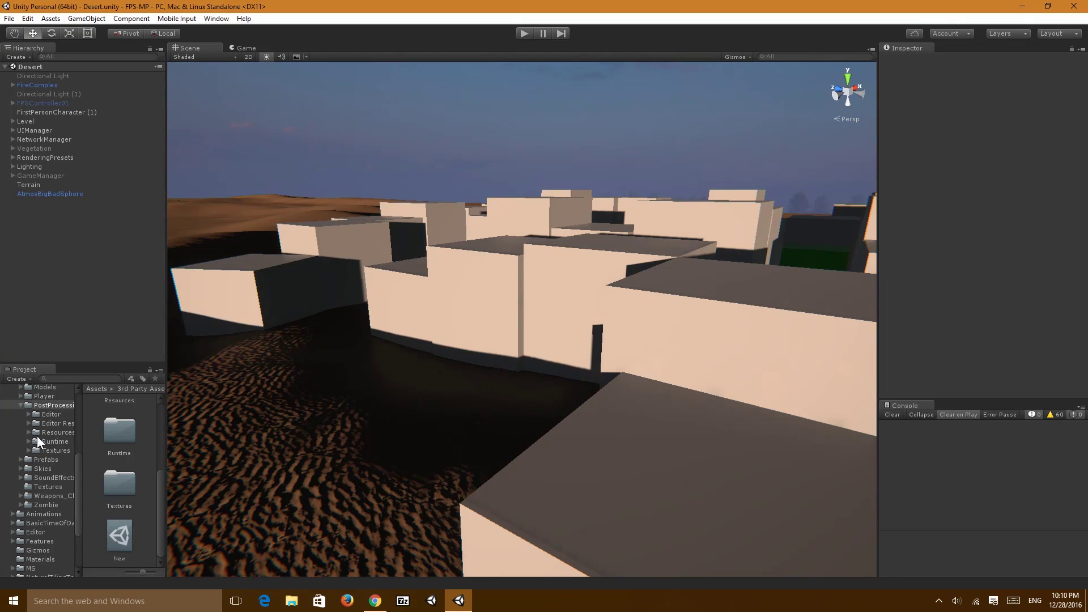
pyautogui.scroll(10, 25, 419)
pyautogui.click(33, 437)
pyautogui.press('Left')
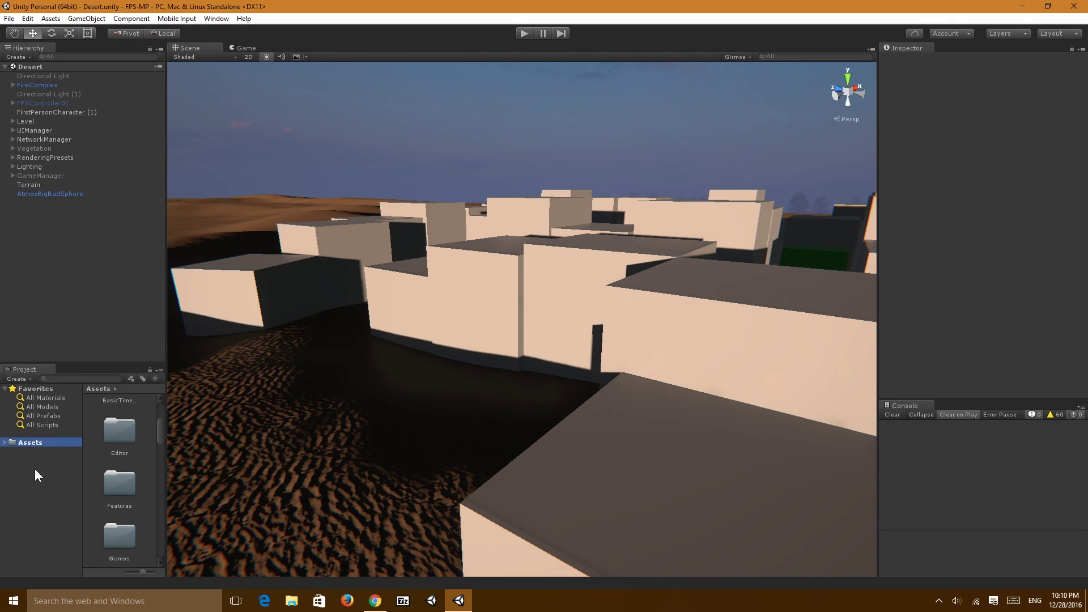
pyautogui.rightClick(100, 308)
pyautogui.moveTo(499, 226); pyautogui.dragTo(474, 223, button='right')
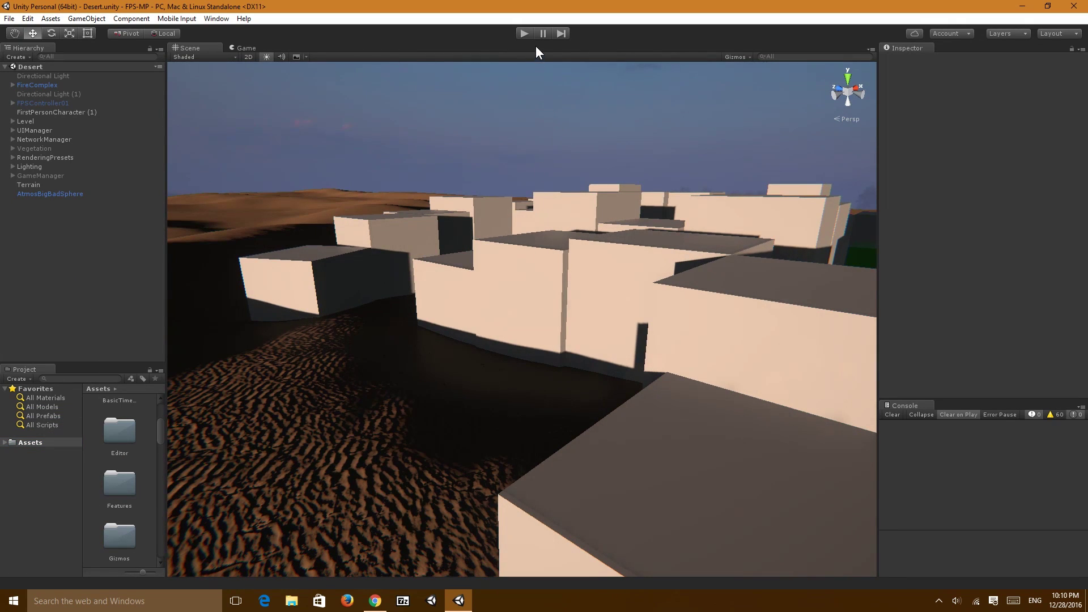
# Play the game with Maximize on Play and start a LAN host with H.
pyautogui.click(524, 33)
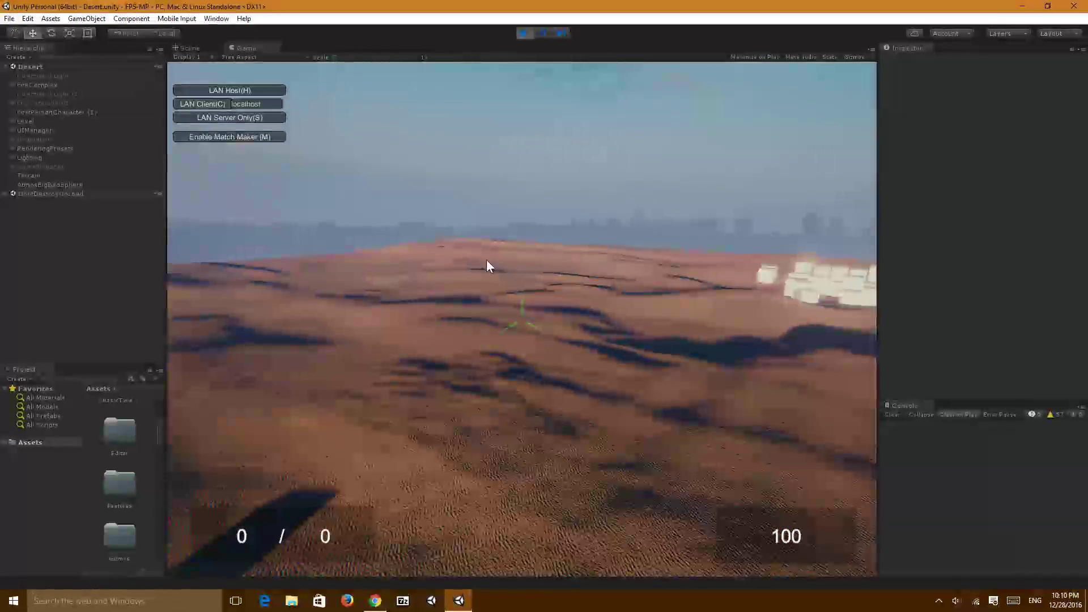
pyautogui.click(754, 56)
pyautogui.click(525, 33)
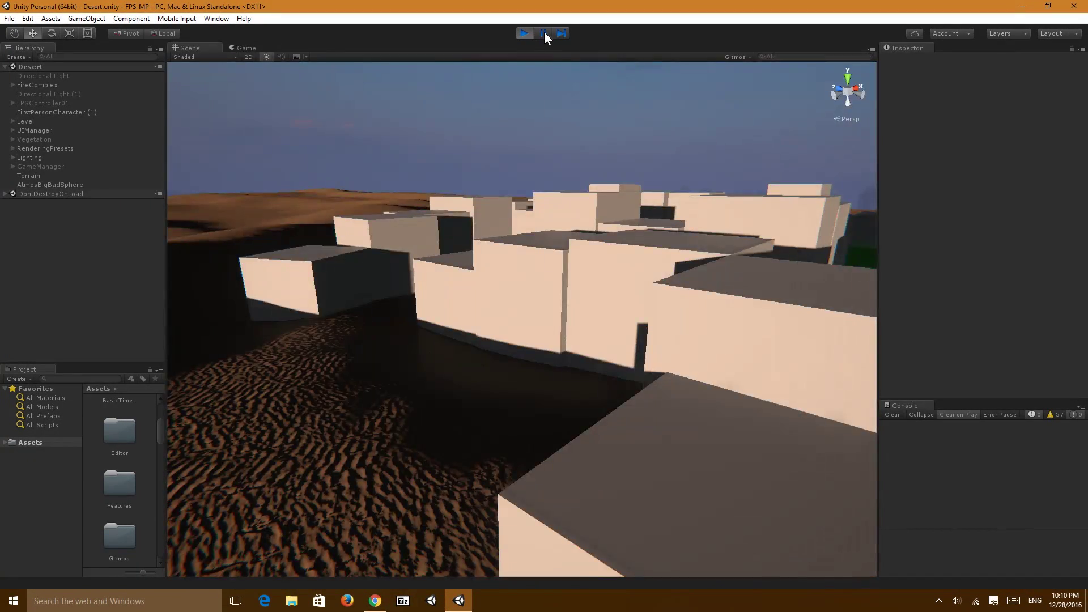
pyautogui.press('h')
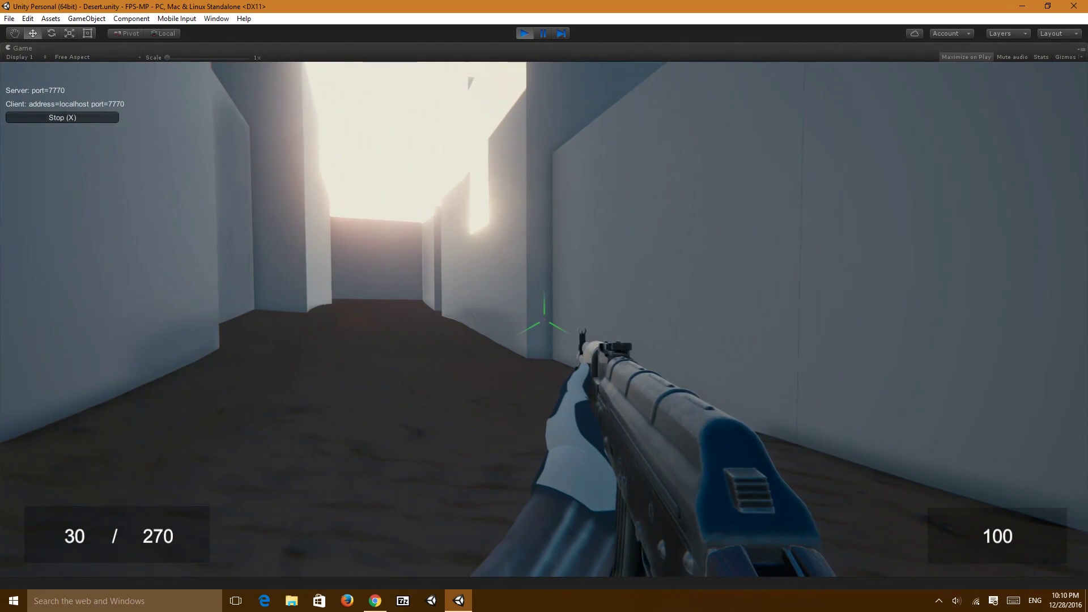
# Walk the rifle-armed player forward through the white-walled corridors.
pyautogui.press('w')
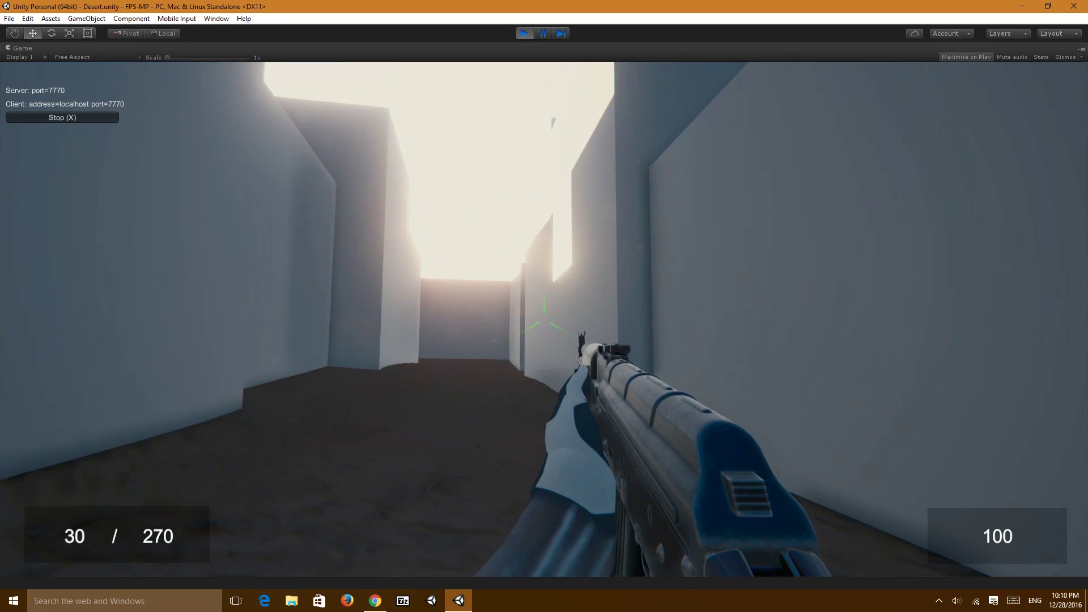
pyautogui.press('w')
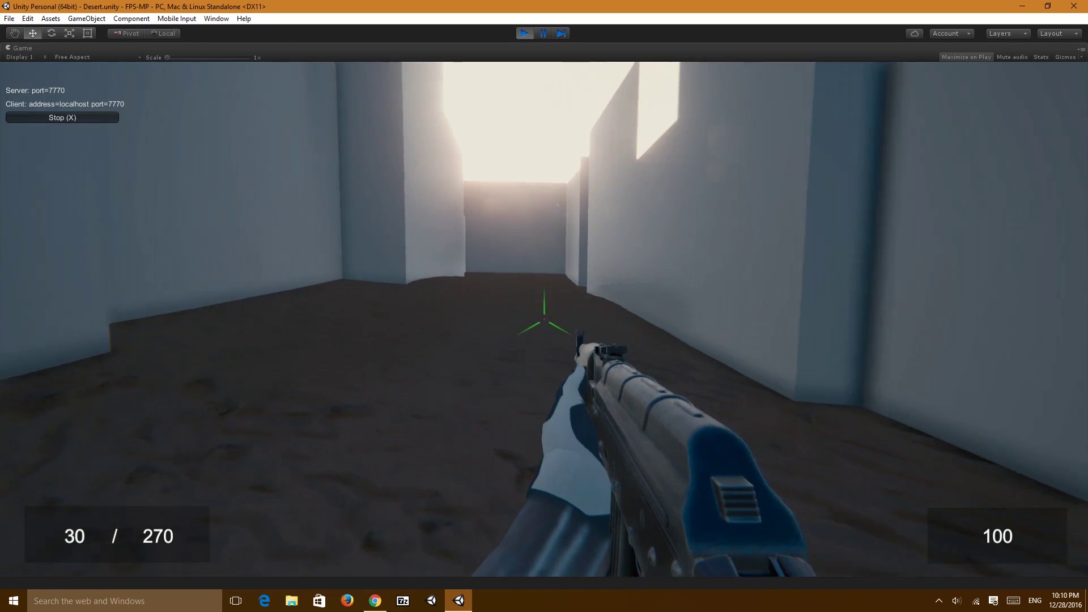
pyautogui.press('w')
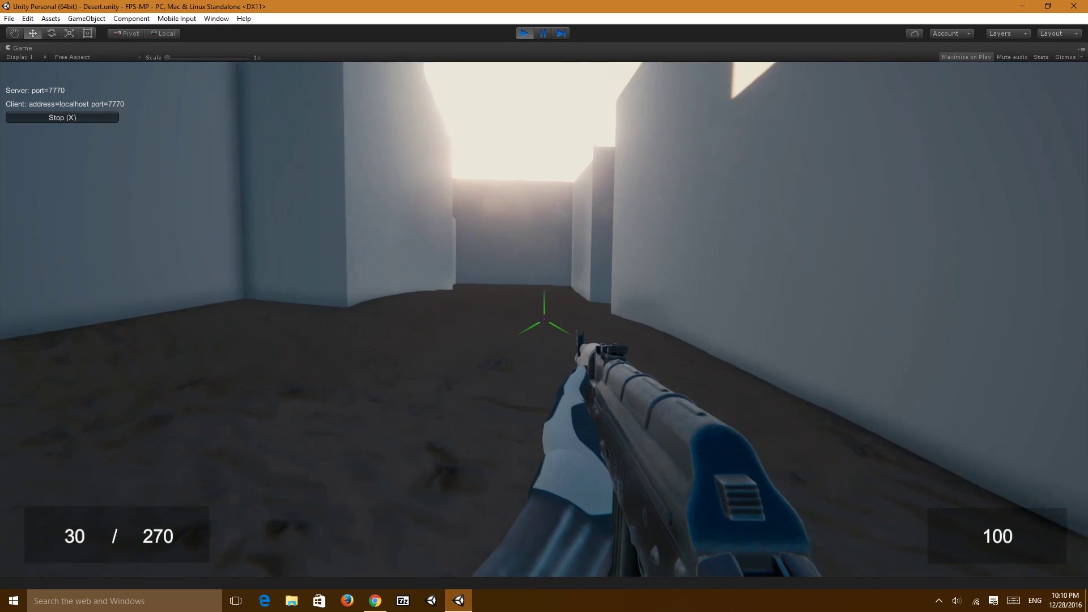
pyautogui.press('w')
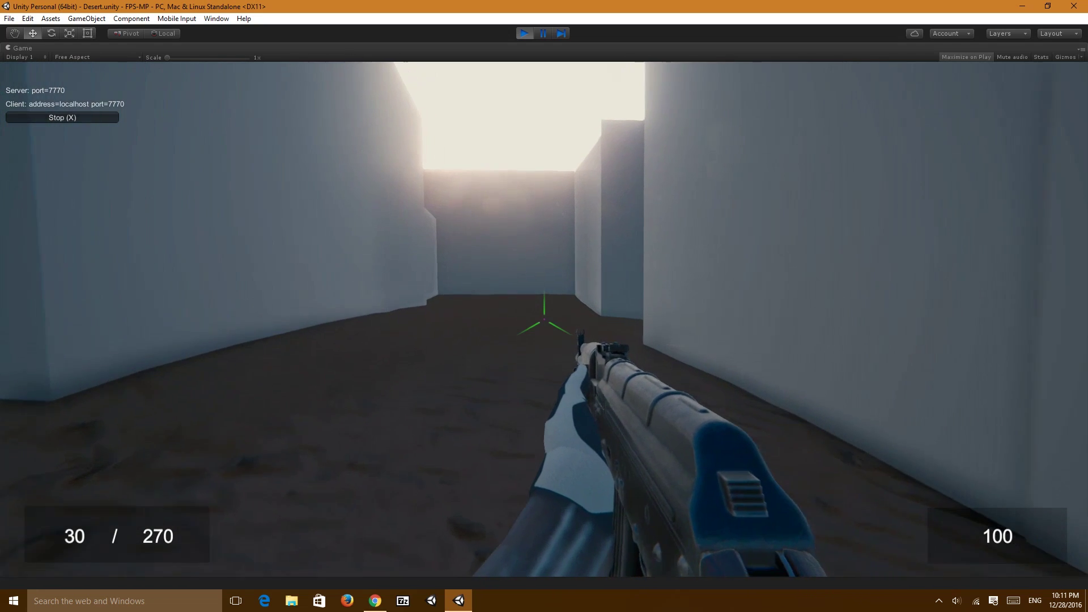
pyautogui.press('w')
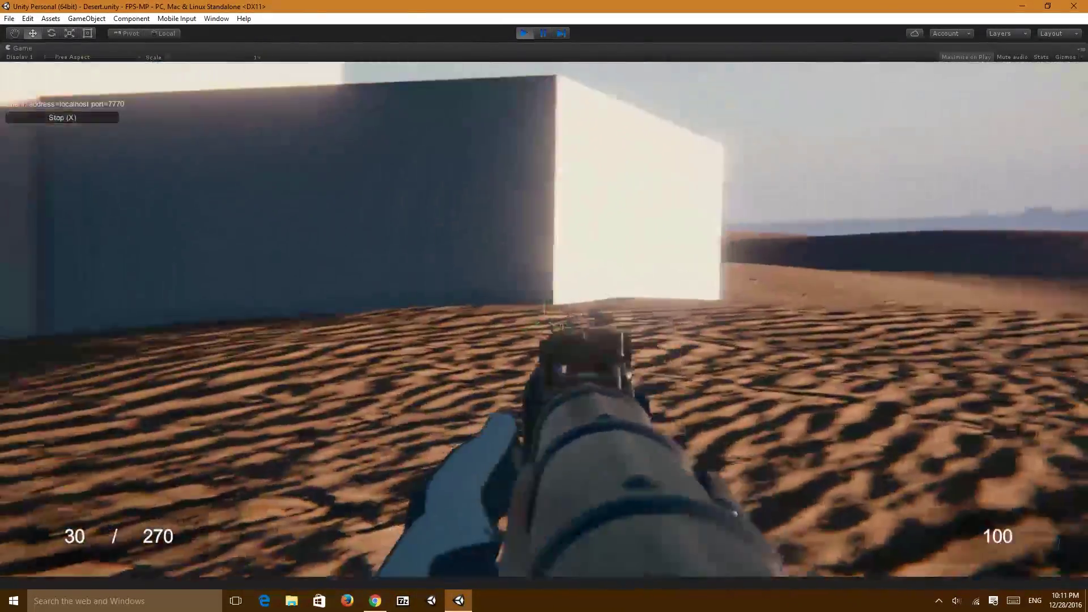
# Fire the rifle at the buildings until the magazine runs low, then reload.
pyautogui.click(544, 323)
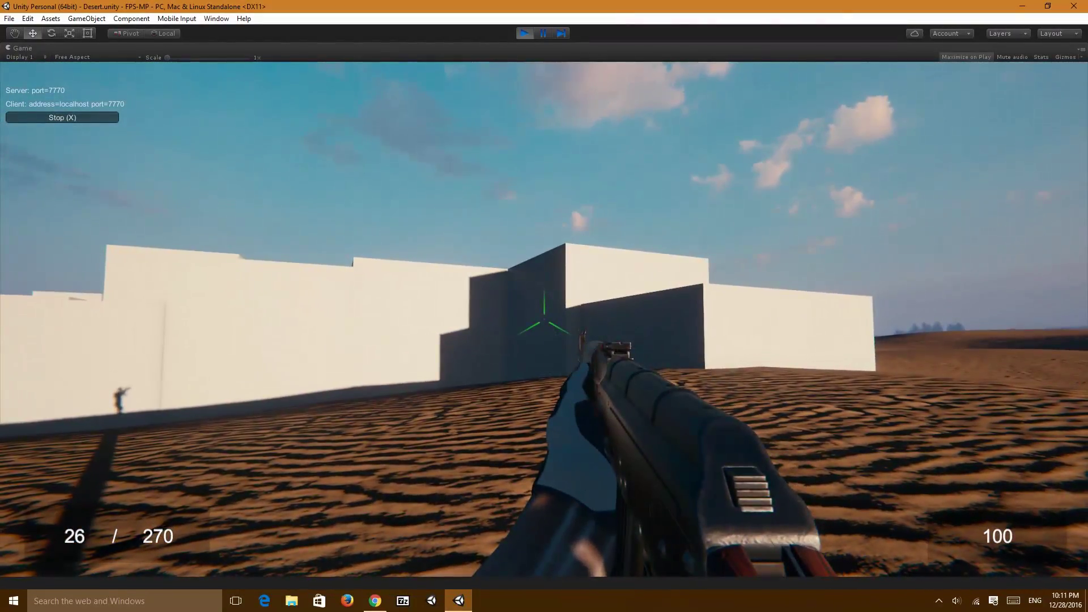
pyautogui.click(544, 323)
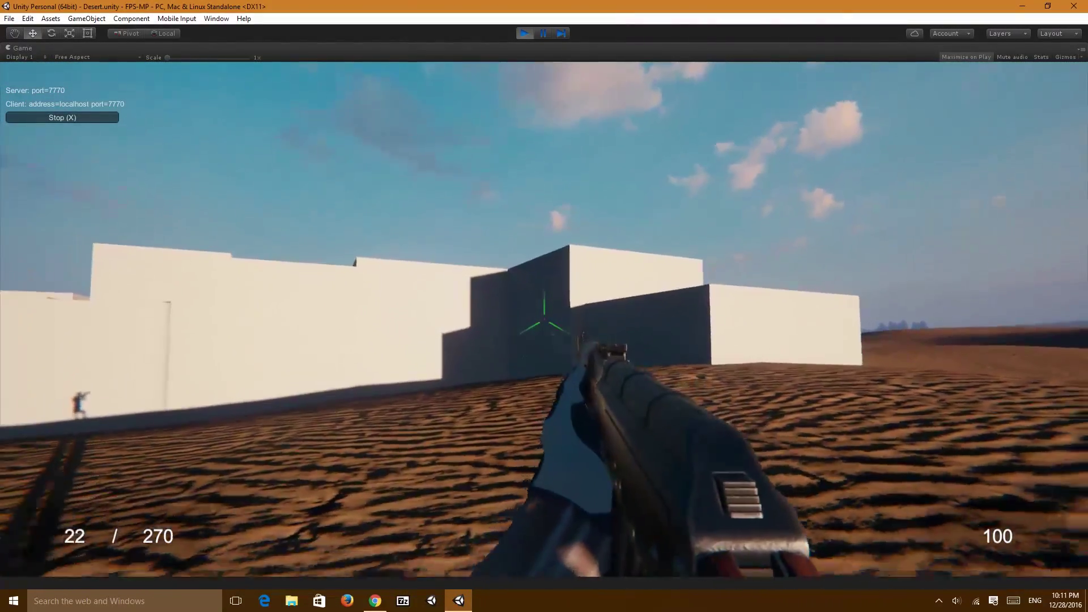
pyautogui.click(544, 323)
pyautogui.click(544, 323)
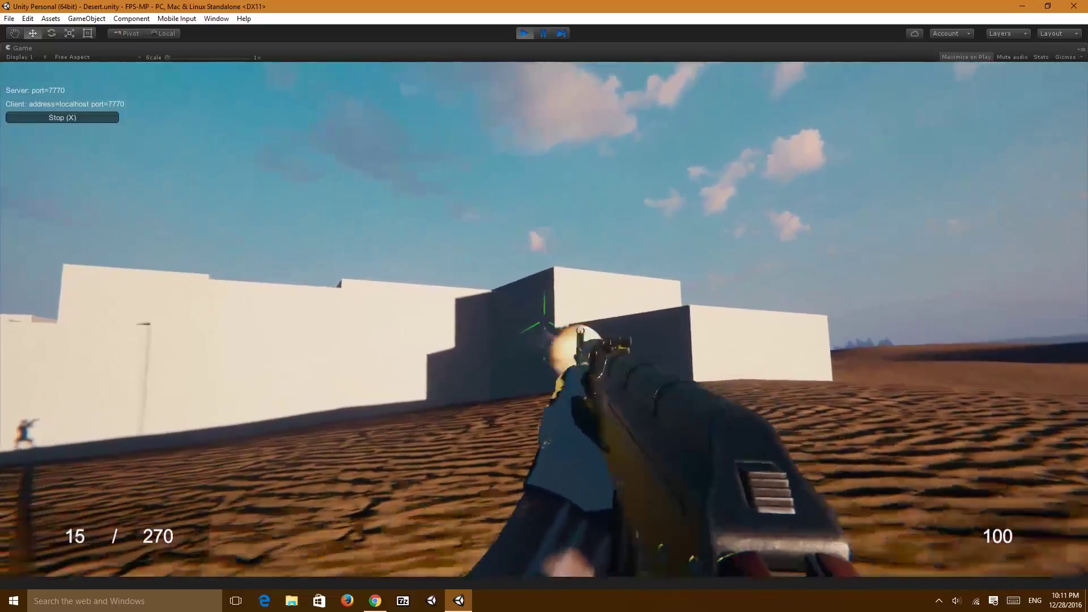
pyautogui.click(543, 323)
pyautogui.click(544, 323)
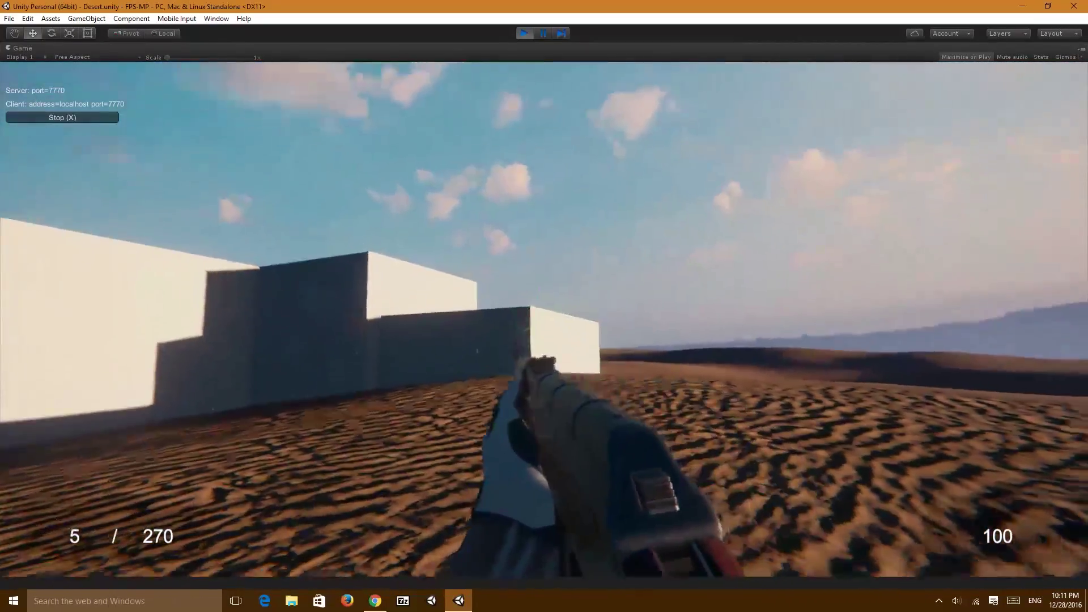
pyautogui.press('r')
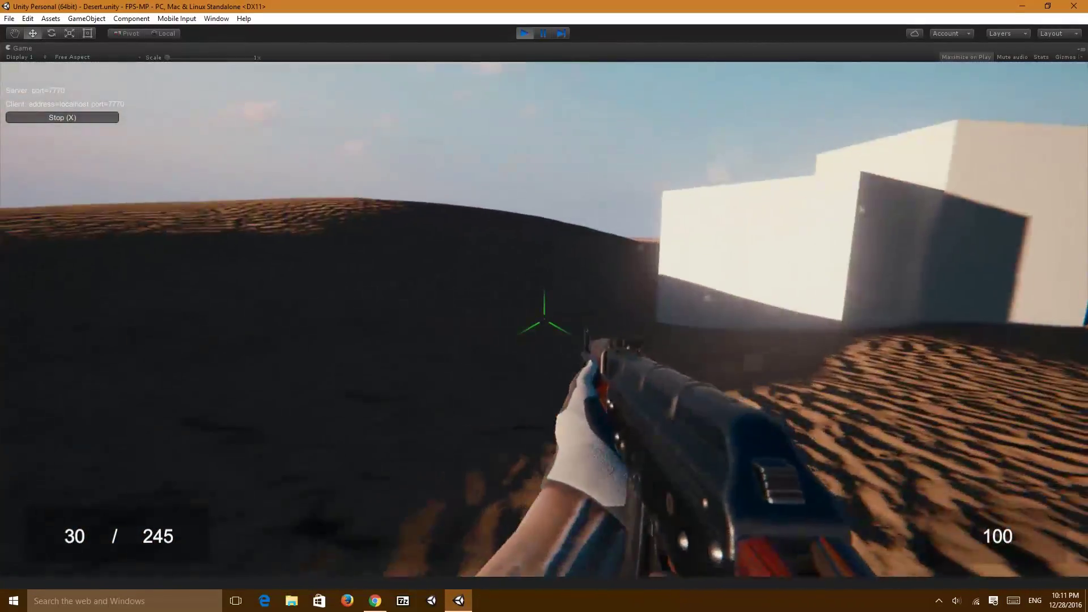
# Fire more rifle shots toward the dunes until ammo reads 23 / 245, then walk on.
pyautogui.click(544, 320)
pyautogui.click(544, 320)
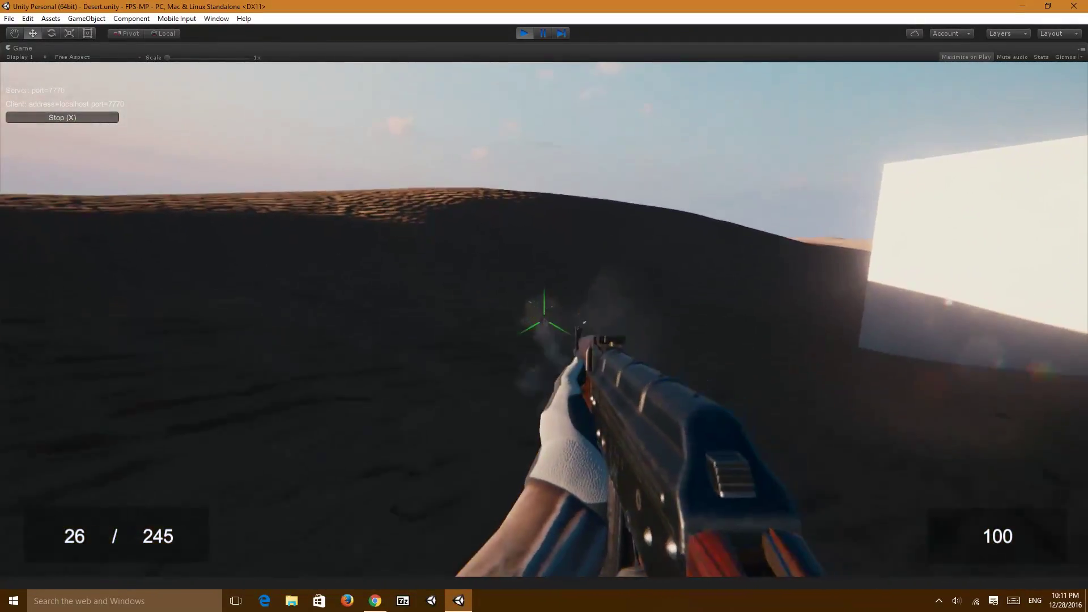
pyautogui.click(544, 321)
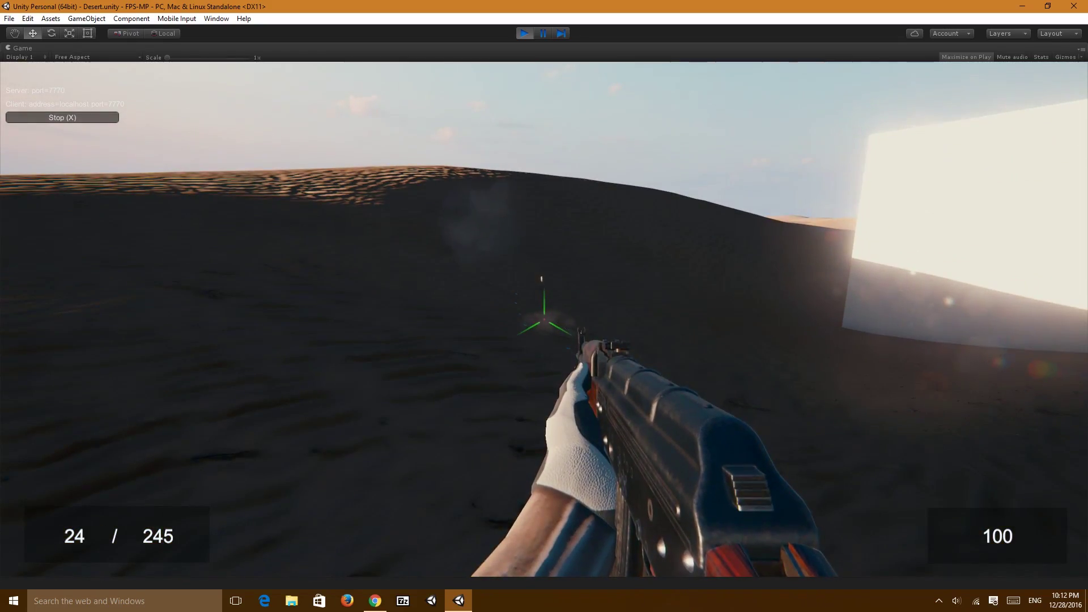
pyautogui.click(544, 321)
pyautogui.press('w')
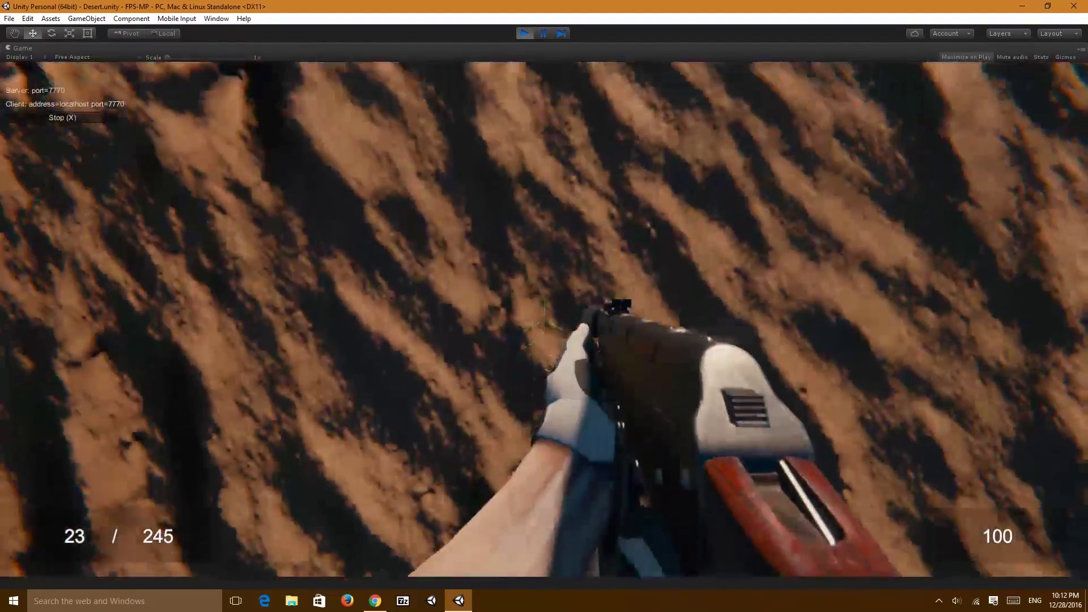
# Move the player forward across the sand.
pyautogui.press('w')
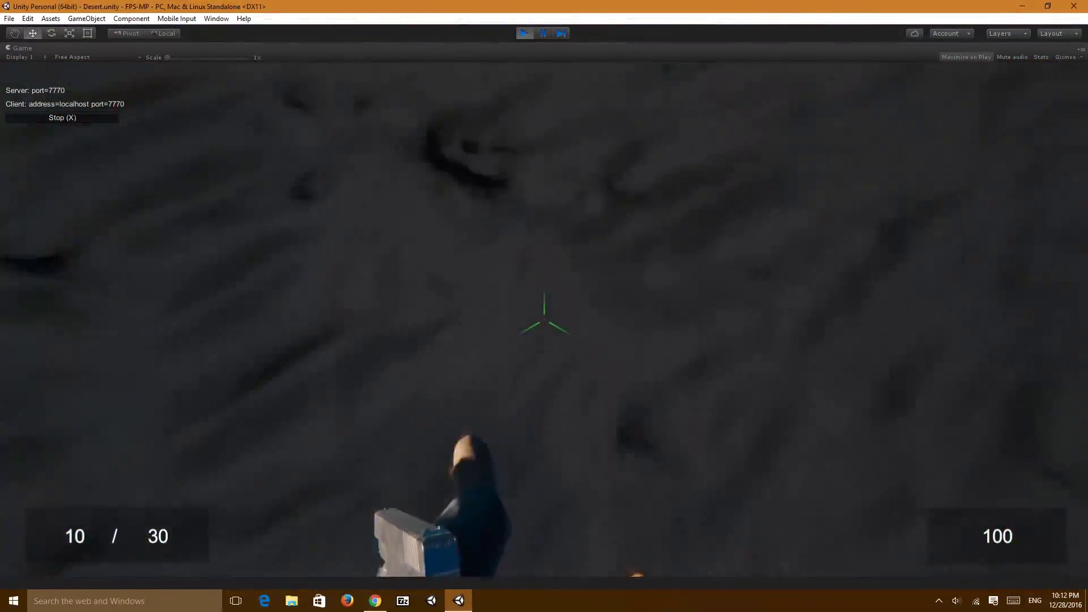
# Fire the pistol at the buildings and walk into the white-walled corridor.
pyautogui.click(544, 317)
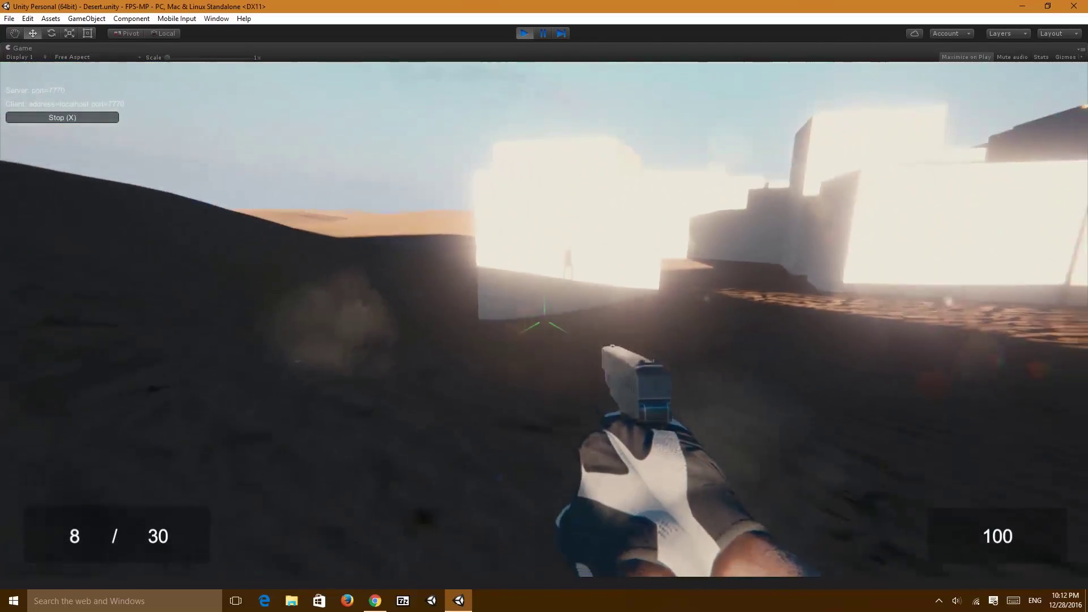
pyautogui.click(544, 317)
pyautogui.press('w')
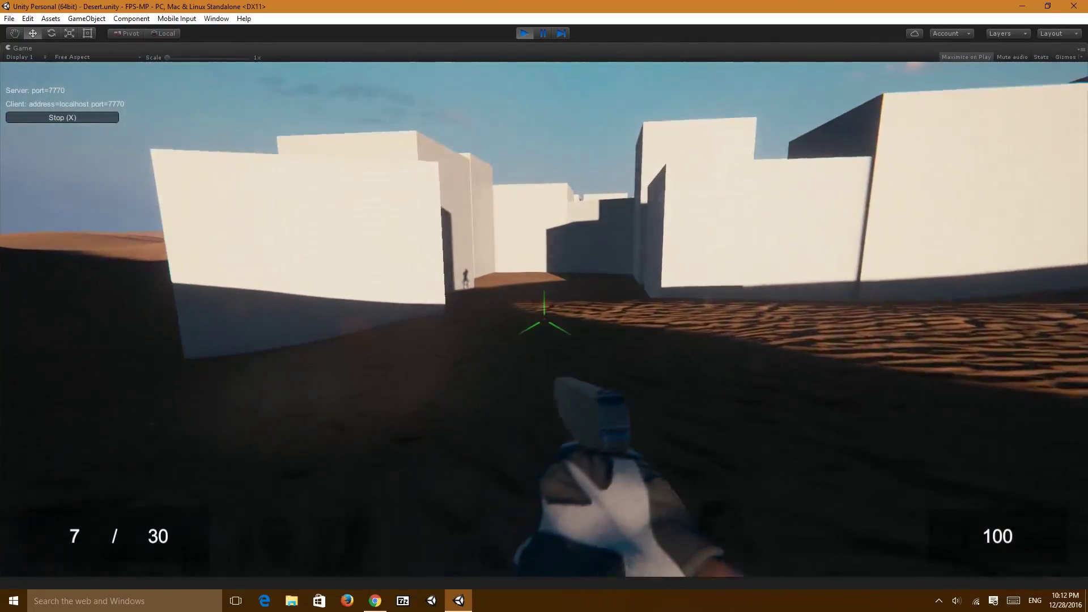
pyautogui.press('w')
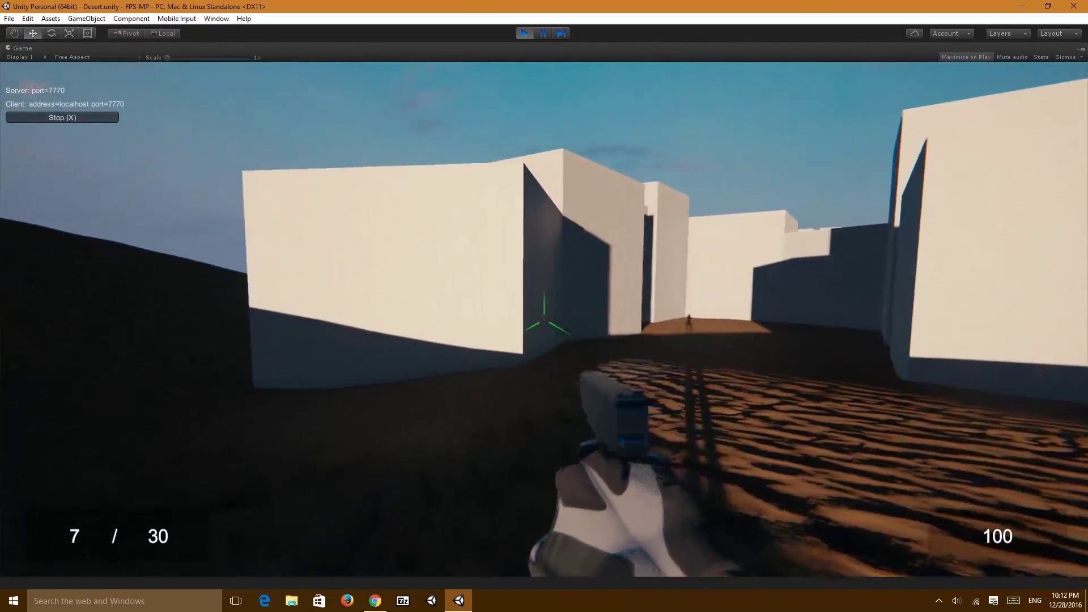
pyautogui.press('w')
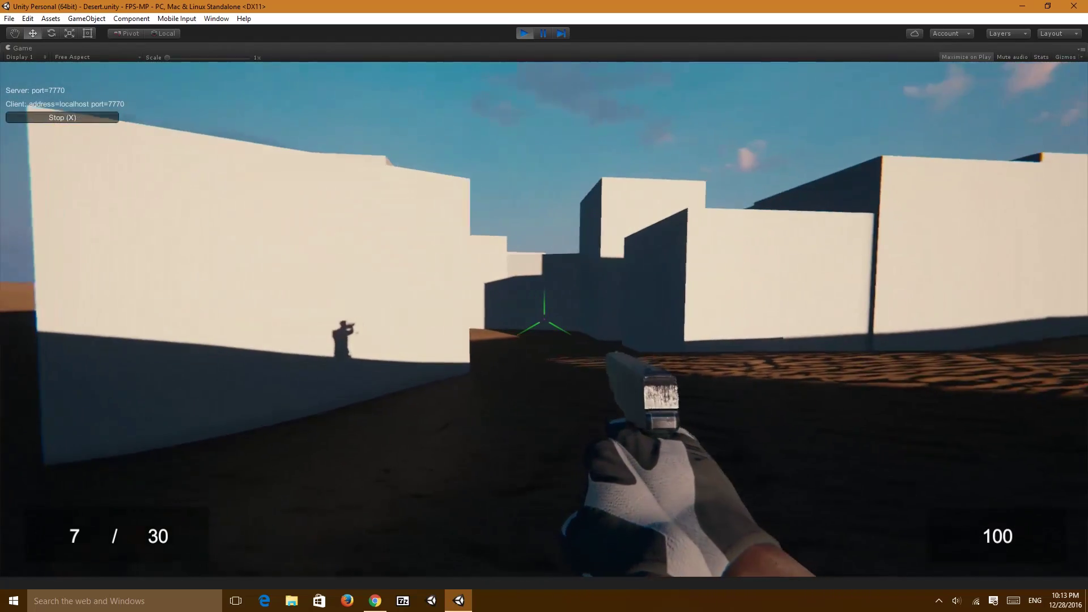
pyautogui.press('w')
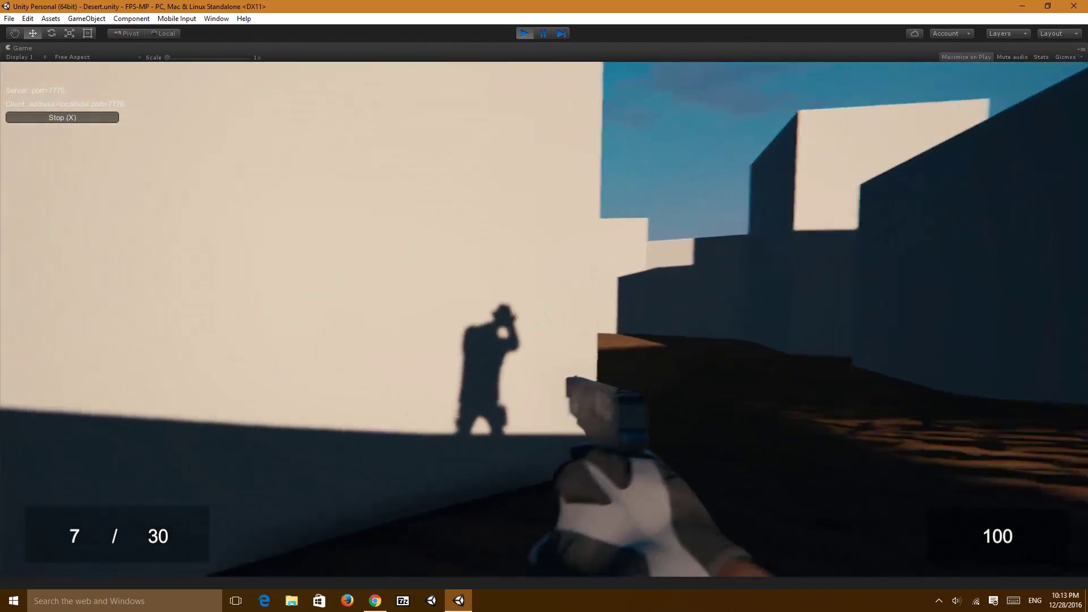
pyautogui.press('w')
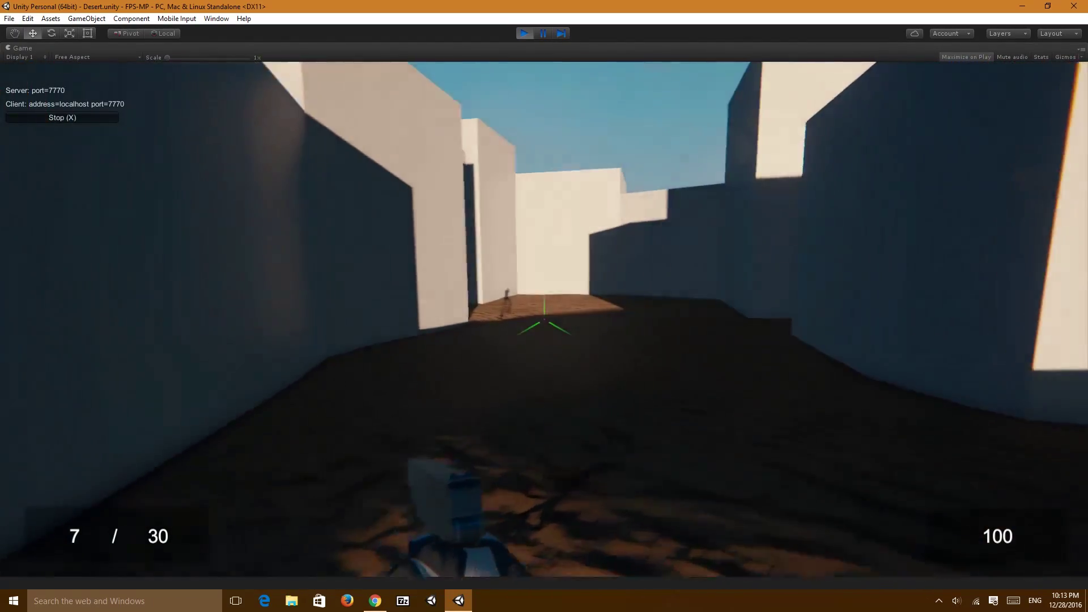
pyautogui.press('w')
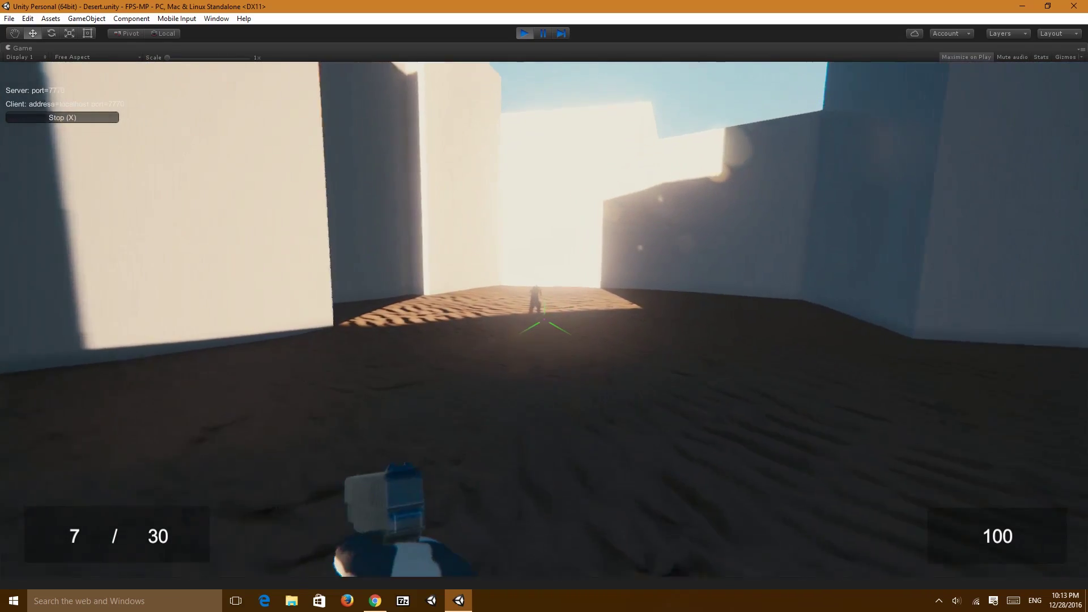
# Reload the pistol, walk out onto the dunes, and stop Play mode with Ctrl+P.
pyautogui.press('r')
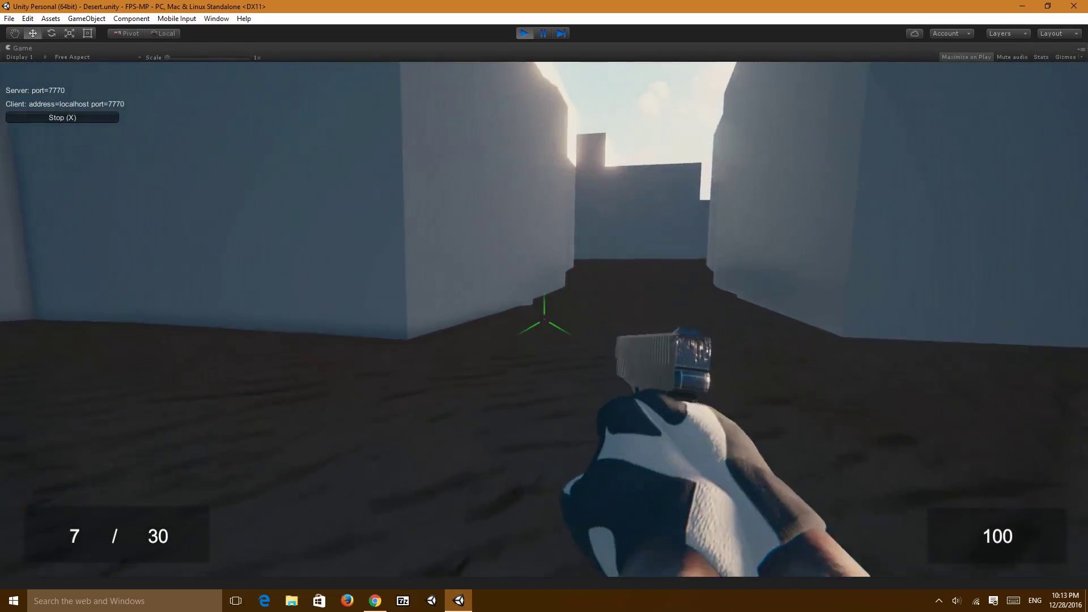
pyautogui.press('w')
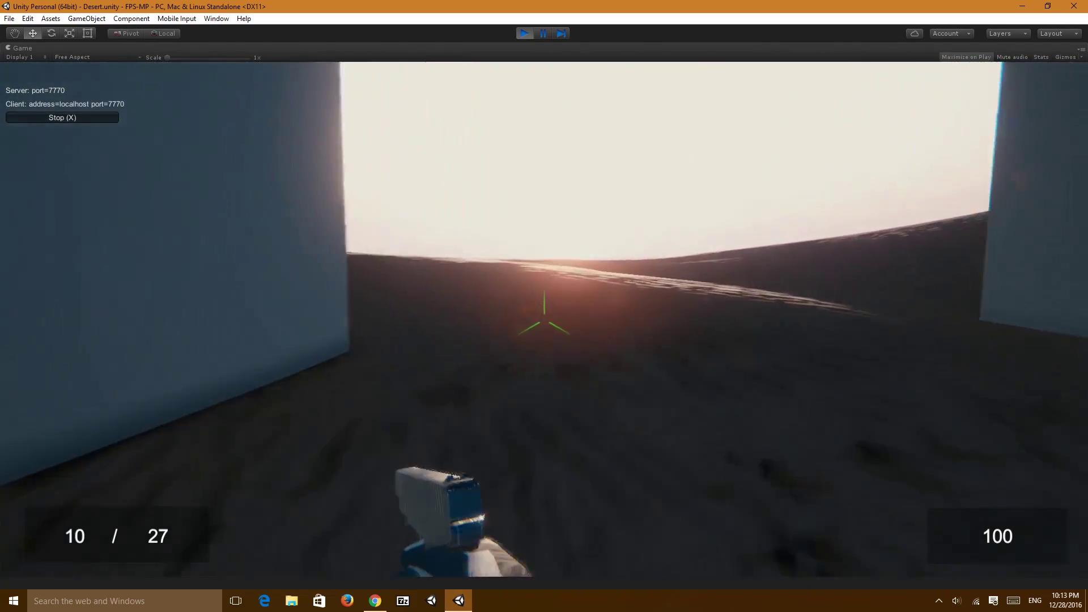
pyautogui.press('w')
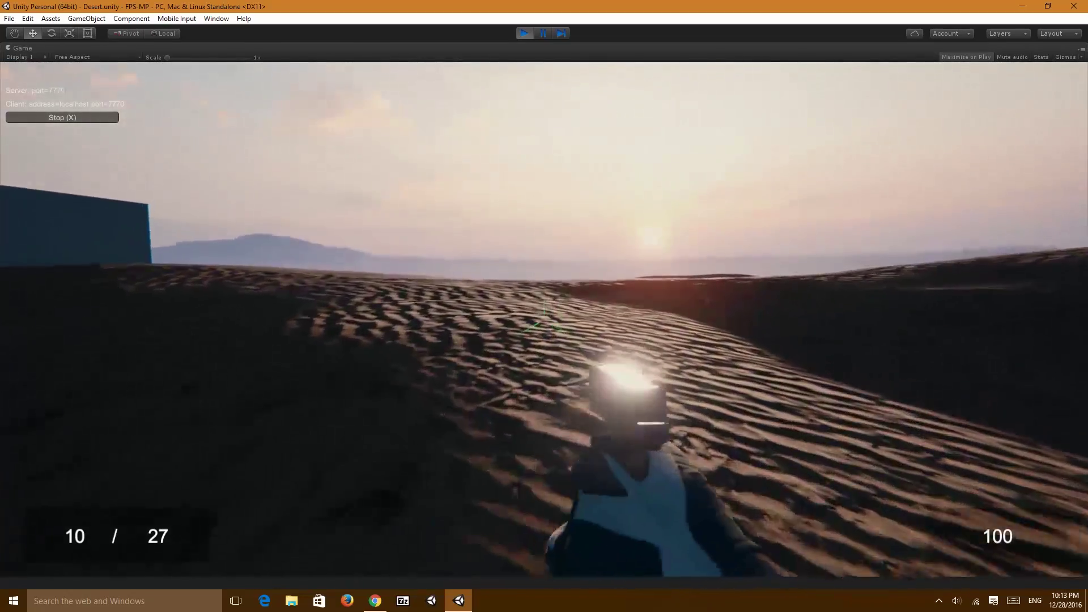
pyautogui.hotkey('ctrl', 'p')
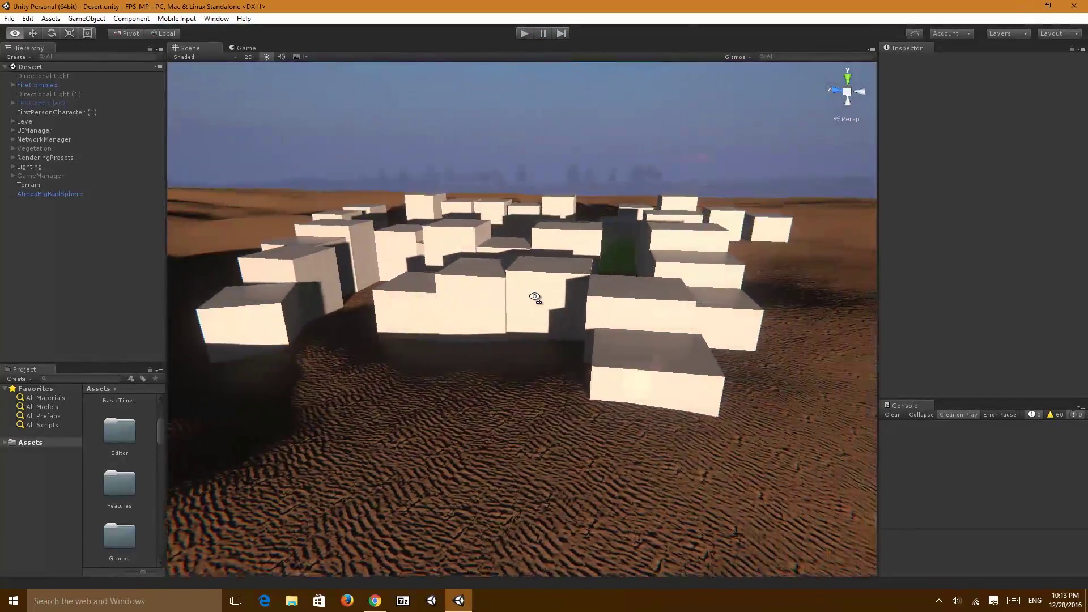
pyautogui.moveTo(514, 292)
pyautogui.mouseDown(button='right')
pyautogui.moveTo(535, 301)
pyautogui.moveTo(463, 309)
pyautogui.moveTo(483, 315)
pyautogui.mouseUp(button='right')
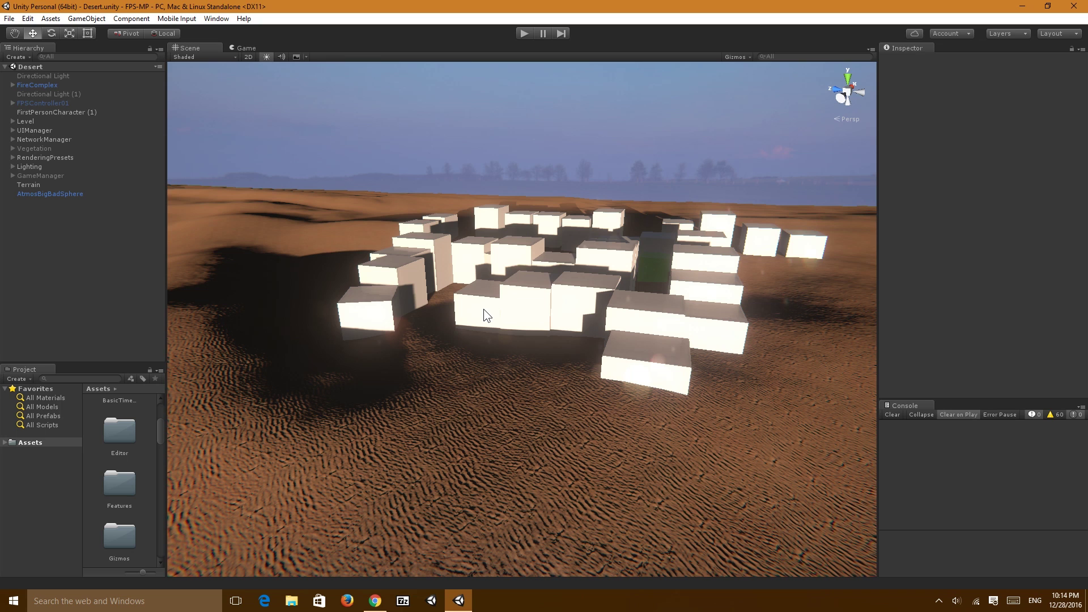
pyautogui.moveTo(484, 309); pyautogui.dragTo(383, 285, button='right')
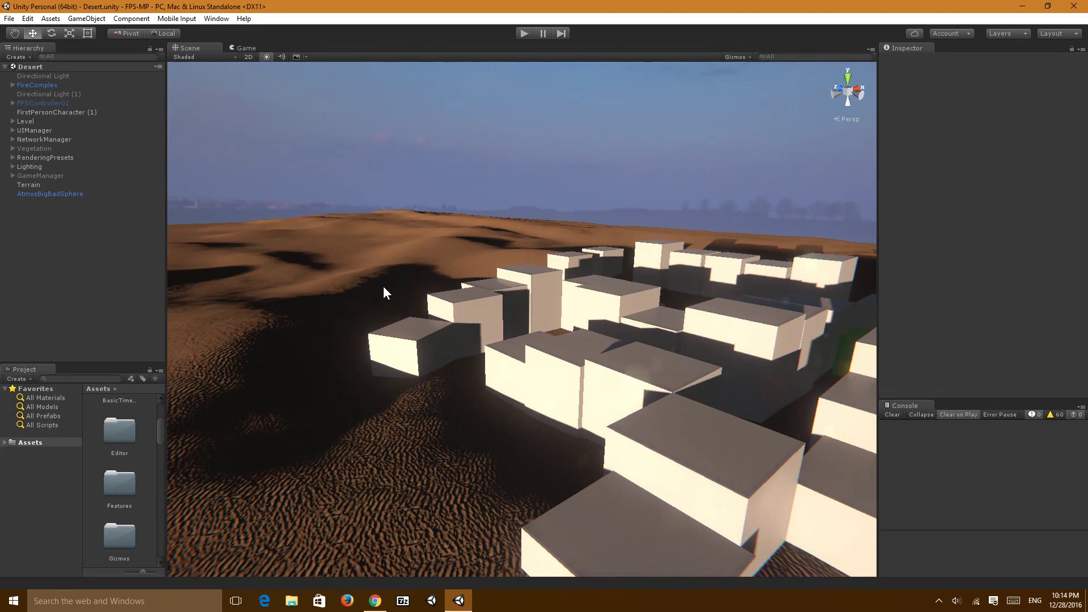
pyautogui.moveTo(383, 285); pyautogui.dragTo(543, 311, button='right')
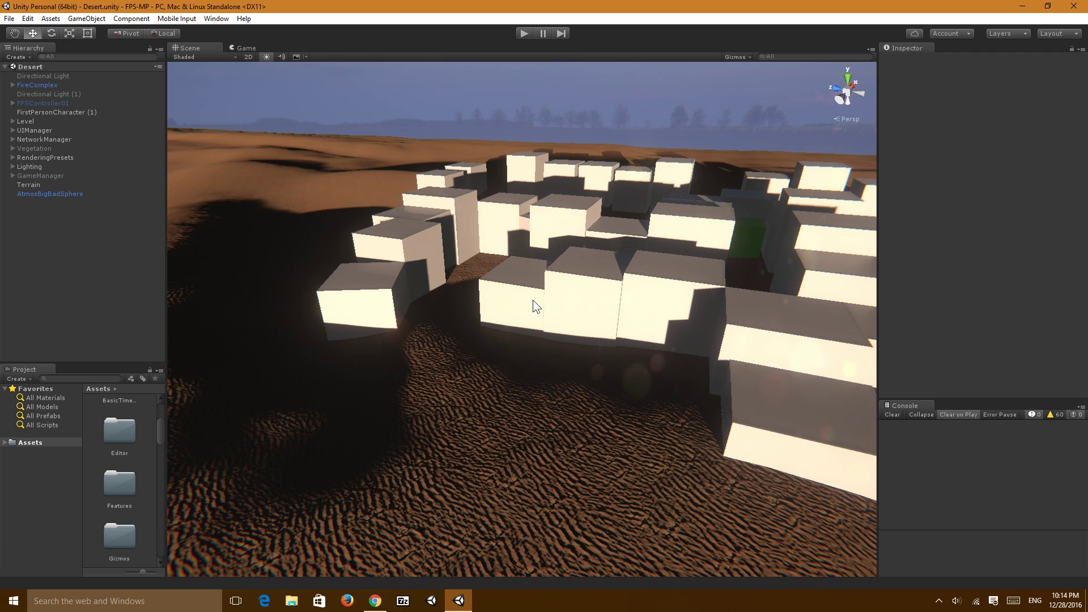
pyautogui.moveTo(469, 310)
pyautogui.mouseDown(button='right')
pyautogui.moveTo(475, 272)
pyautogui.moveTo(564, 289)
pyautogui.mouseUp(button='right')
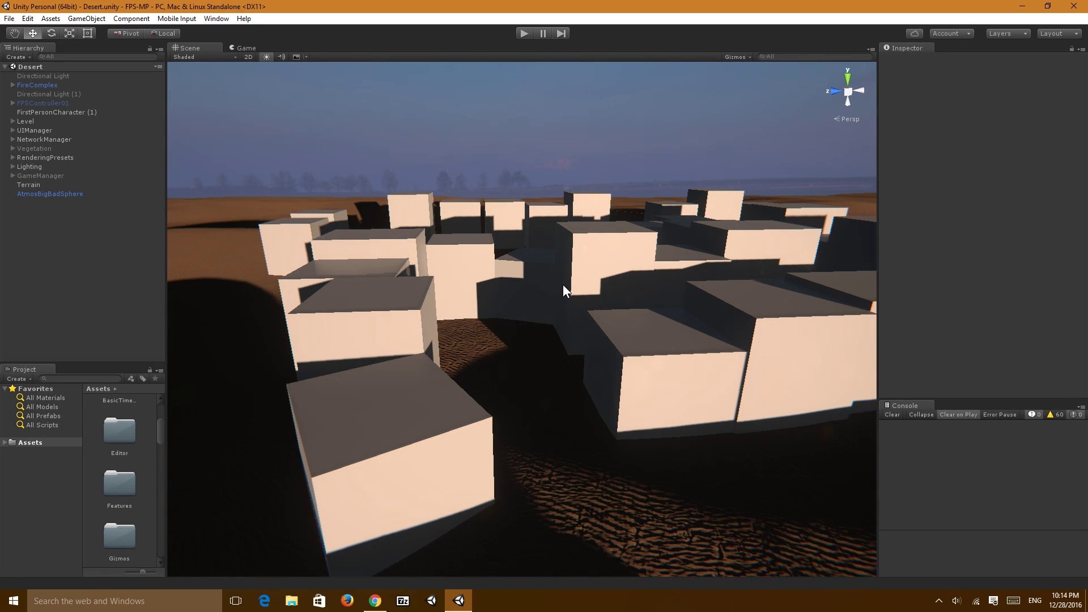
pyautogui.moveTo(563, 285)
pyautogui.mouseDown(button='right')
pyautogui.moveTo(375, 322)
pyautogui.moveTo(510, 325)
pyautogui.moveTo(502, 342)
pyautogui.moveTo(488, 312)
pyautogui.moveTo(529, 314)
pyautogui.mouseUp(button='right')
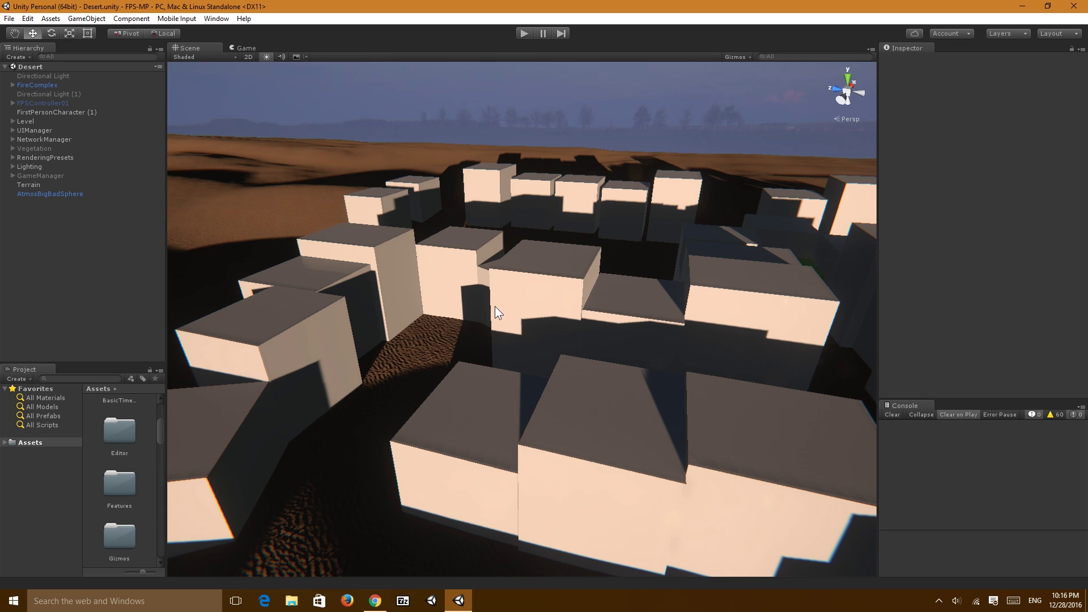
pyautogui.moveTo(494, 307)
pyautogui.mouseDown(button='right')
pyautogui.moveTo(500, 251)
pyautogui.moveTo(602, 187)
pyautogui.moveTo(728, 284)
pyautogui.moveTo(803, 318)
pyautogui.moveTo(479, 313)
pyautogui.moveTo(605, 283)
pyautogui.mouseUp(button='right')
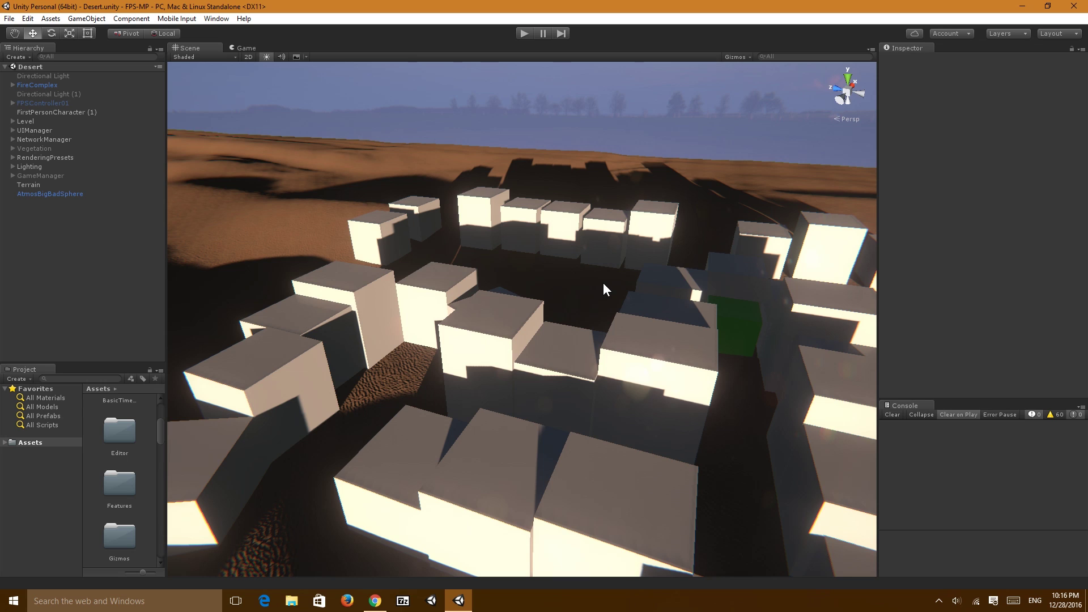
# Fly the Unity scene camera over the blocks, then Alt+Tab to the Unreal editor.
pyautogui.moveTo(602, 282)
pyautogui.mouseDown(button='right')
pyautogui.moveTo(614, 283)
pyautogui.moveTo(539, 280)
pyautogui.mouseUp(button='right')
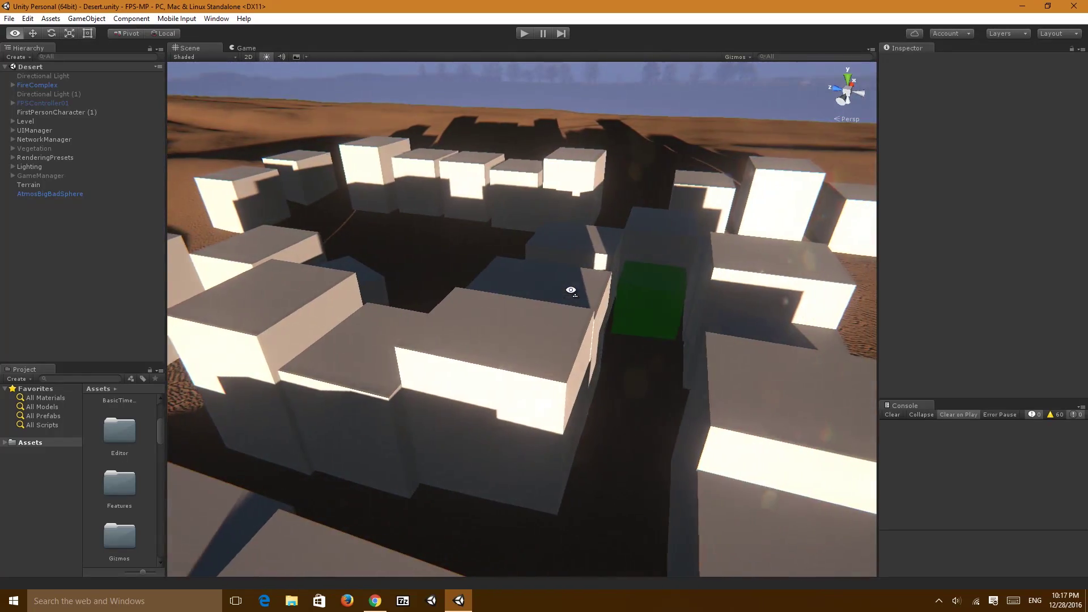
pyautogui.moveTo(540, 280)
pyautogui.mouseDown(button='right')
pyautogui.moveTo(570, 291)
pyautogui.moveTo(522, 325)
pyautogui.moveTo(730, 266)
pyautogui.moveTo(838, 300)
pyautogui.mouseUp(button='right')
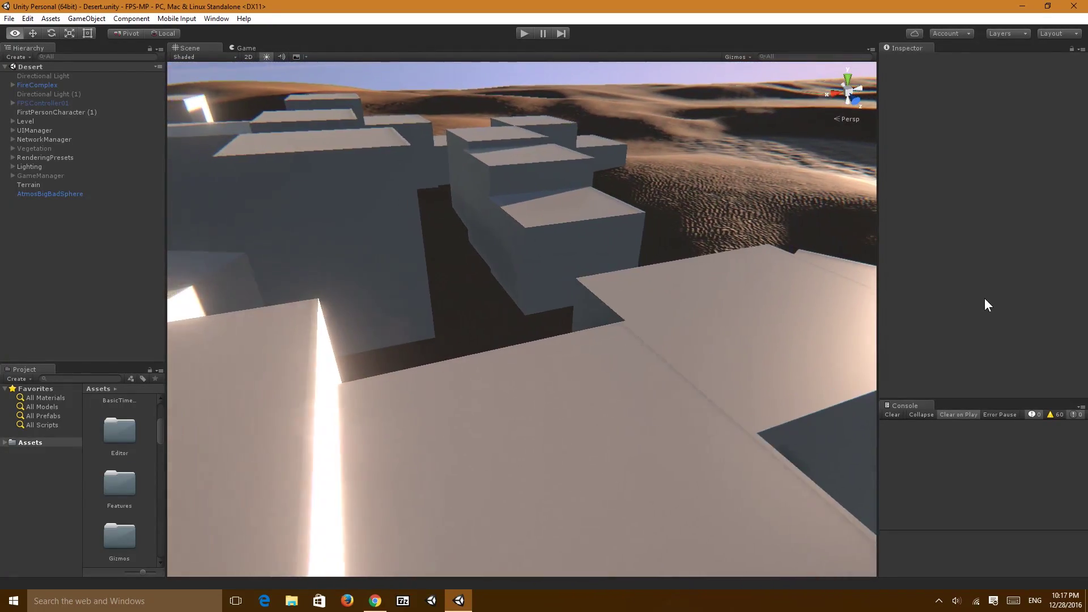
pyautogui.moveTo(984, 299)
pyautogui.mouseDown(button='right')
pyautogui.moveTo(715, 220)
pyautogui.moveTo(661, 231)
pyautogui.moveTo(513, 194)
pyautogui.moveTo(517, 170)
pyautogui.moveTo(321, 330)
pyautogui.moveTo(310, 257)
pyautogui.moveTo(462, 262)
pyautogui.moveTo(284, 233)
pyautogui.moveTo(425, 226)
pyautogui.moveTo(622, 240)
pyautogui.moveTo(563, 246)
pyautogui.mouseUp(button='right')
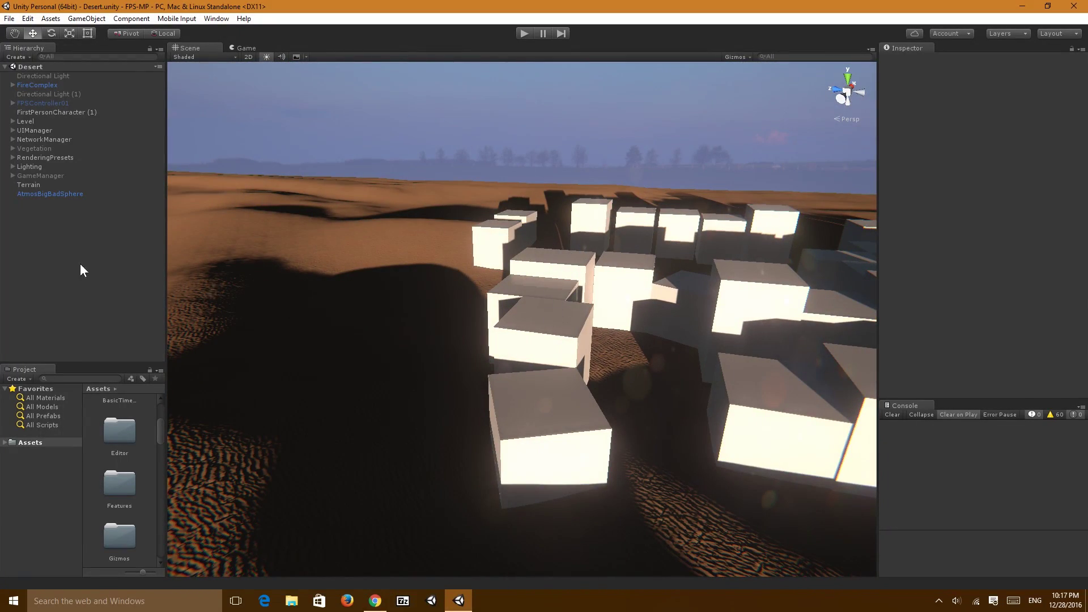
pyautogui.hotkey('alt', 'Tab')
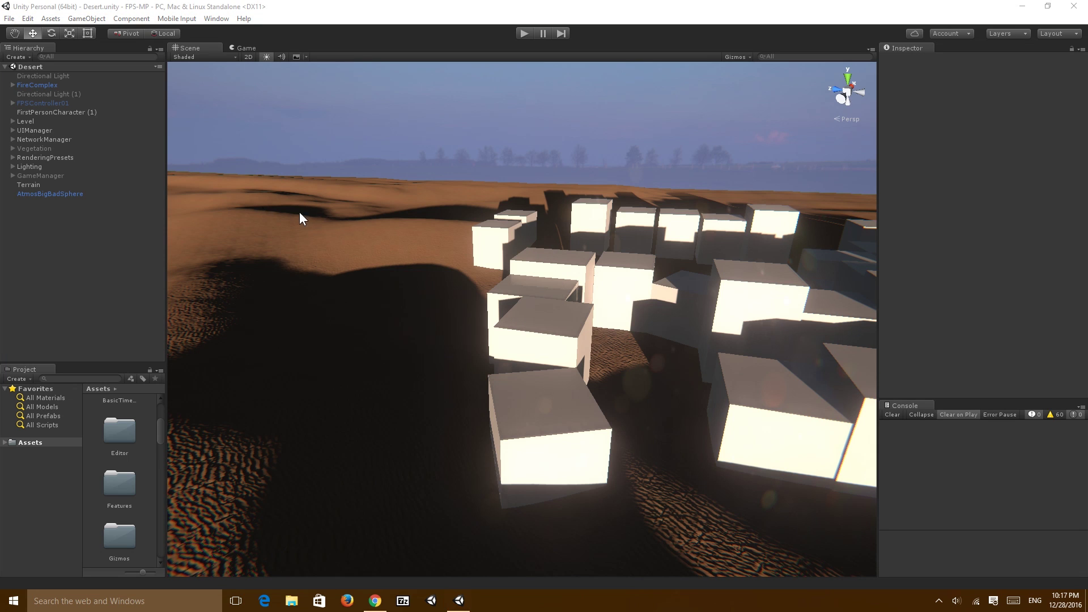
pyautogui.hotkey('alt', 'Tab')
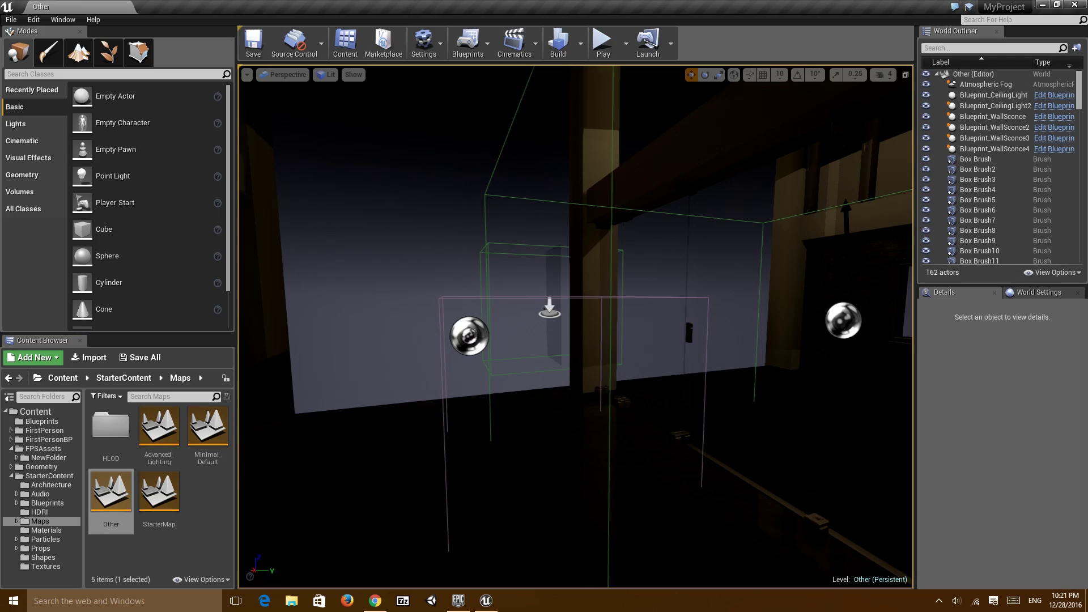
# Fly the viewport camera into the room to face the round table and orange chairs.
pyautogui.moveTo(575, 326); pyautogui.dragTo(510, 283, button='right')
pyautogui.moveTo(575, 326); pyautogui.dragTo(576, 326, button='right')
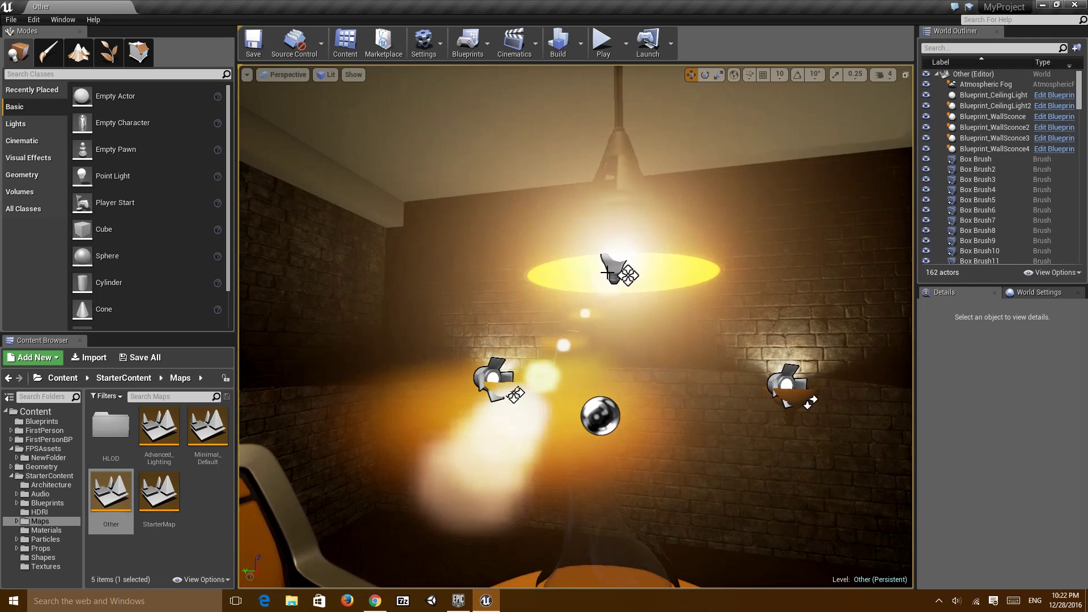
# Set Blueprint_CeilingLight's PointLight1 Mobility to Movable, then deselect the lamp.
pyautogui.click(608, 273)
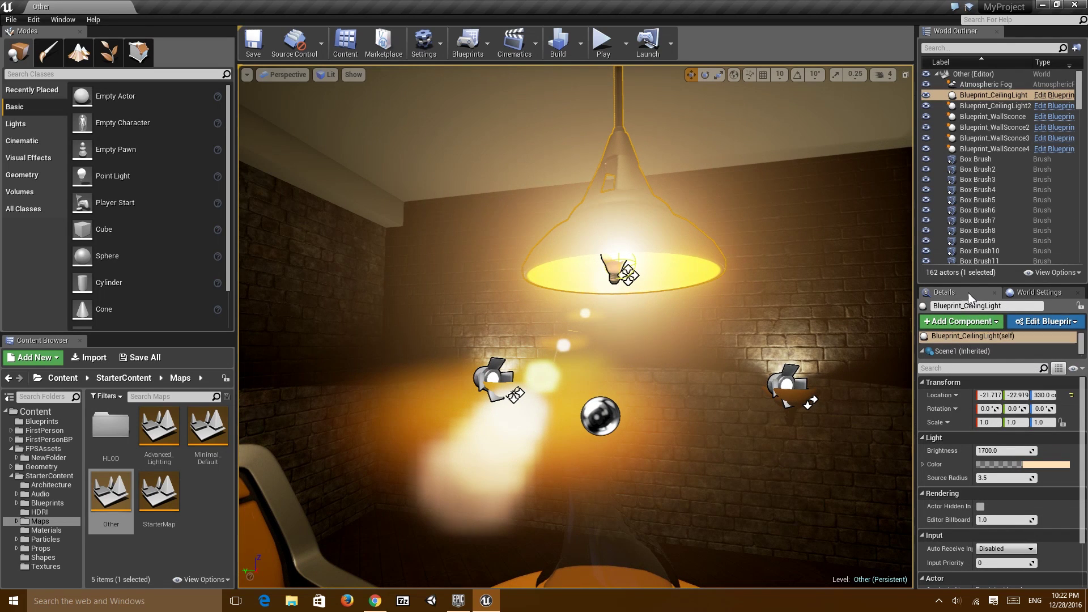
pyautogui.moveTo(972, 361); pyautogui.dragTo(972, 409)
pyautogui.click(968, 362)
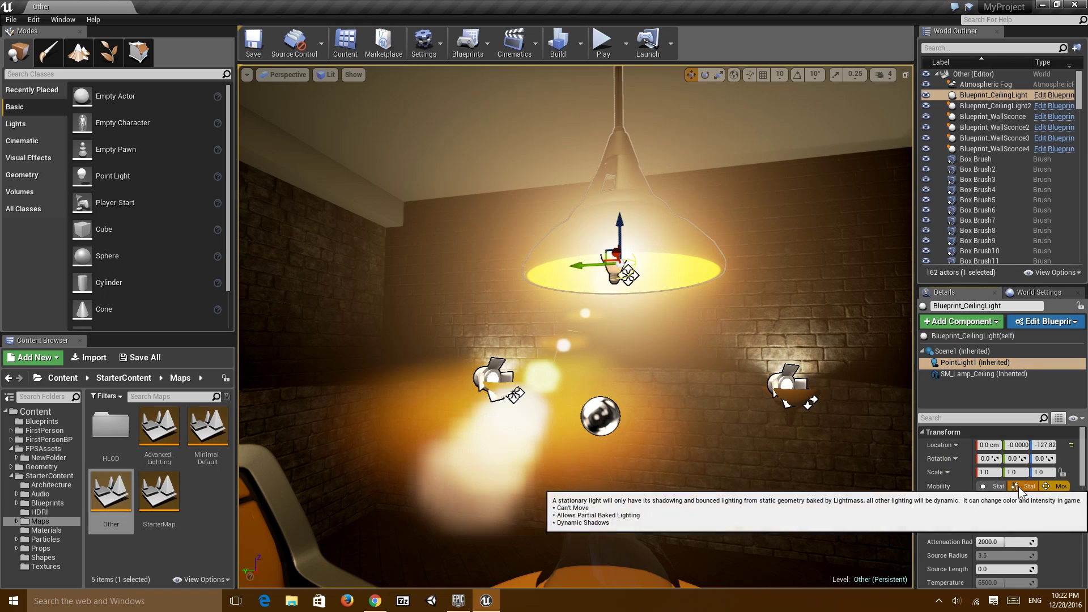
pyautogui.click(1050, 489)
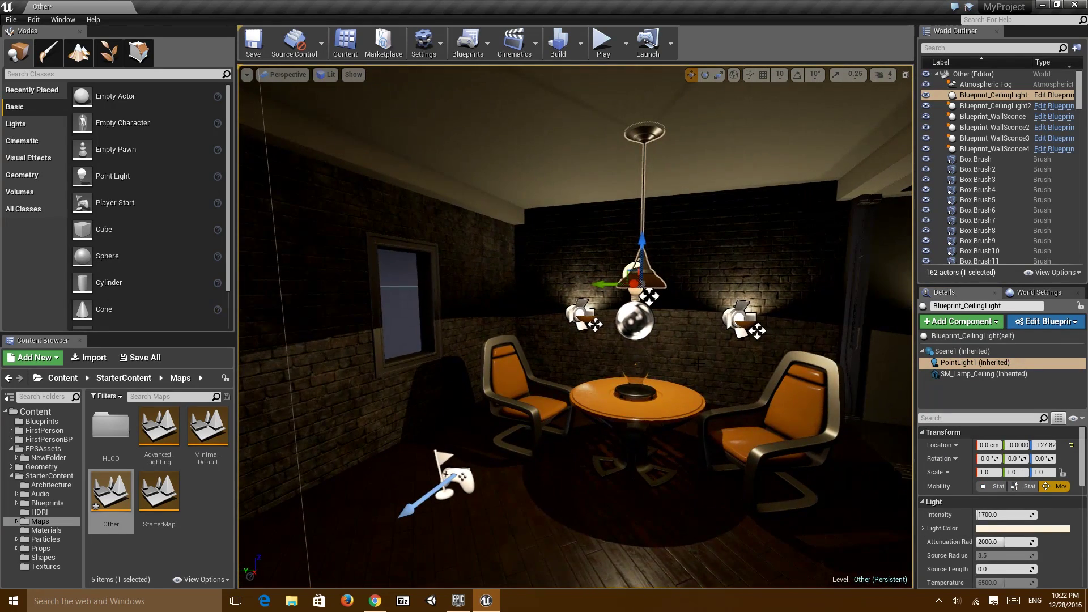
pyautogui.press('Escape')
# Fly through the two-storey room and look up past the ceiling lamp.
pyautogui.moveTo(647, 333); pyautogui.dragTo(647, 334, button='right')
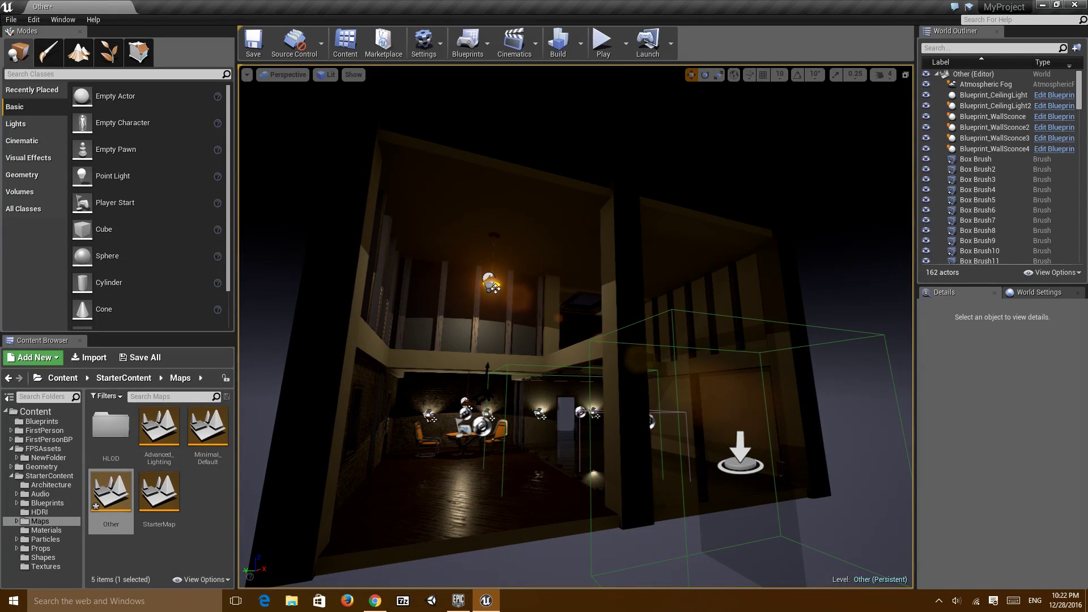
pyautogui.moveTo(648, 333); pyautogui.dragTo(648, 333, button='right')
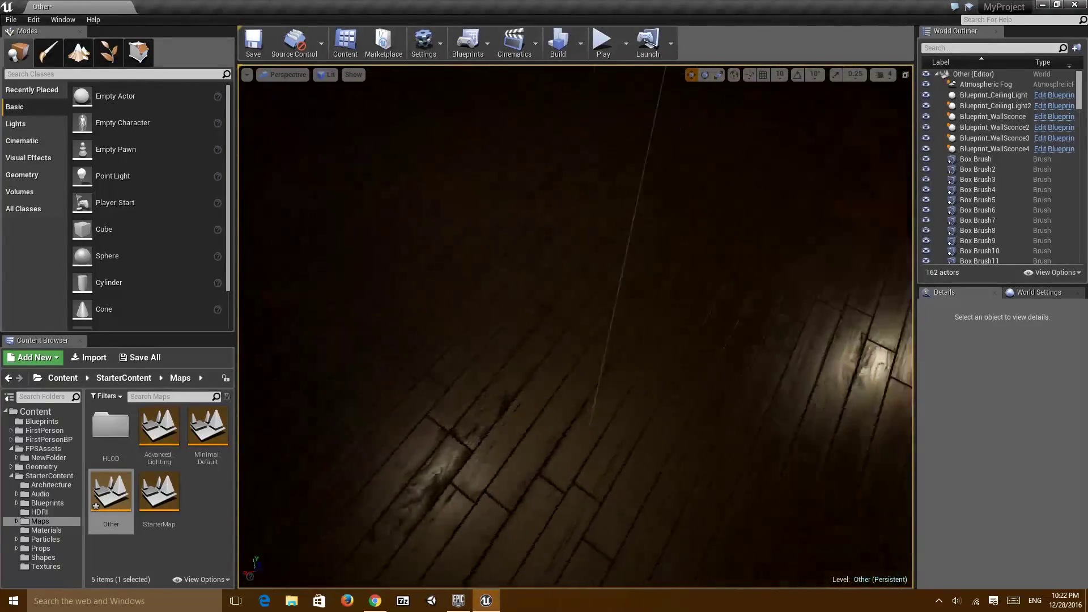
pyautogui.moveTo(533, 325); pyautogui.dragTo(534, 325, button='right')
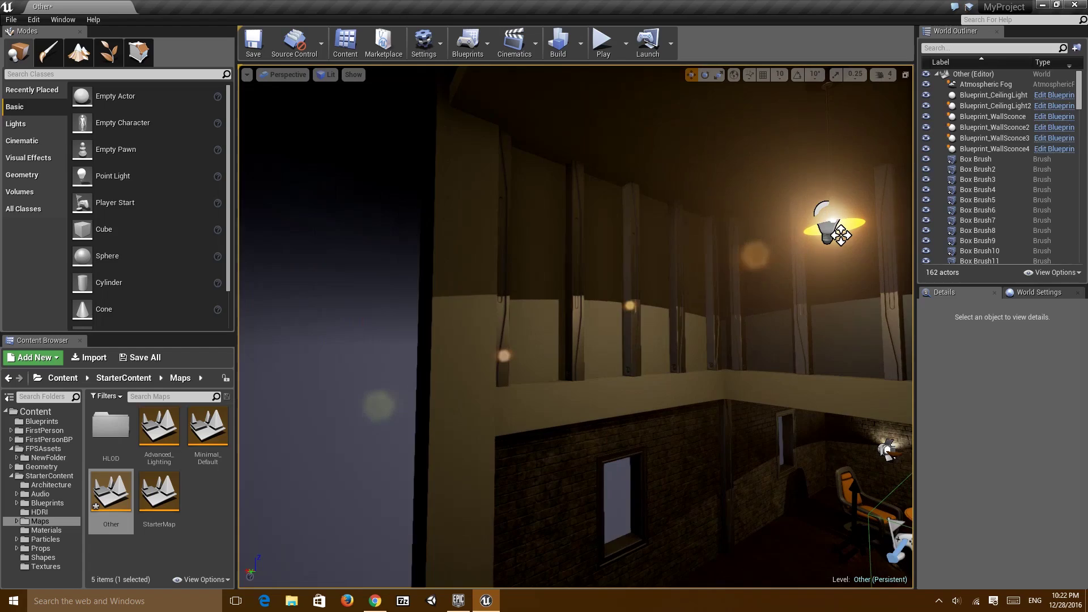
pyautogui.click(448, 325)
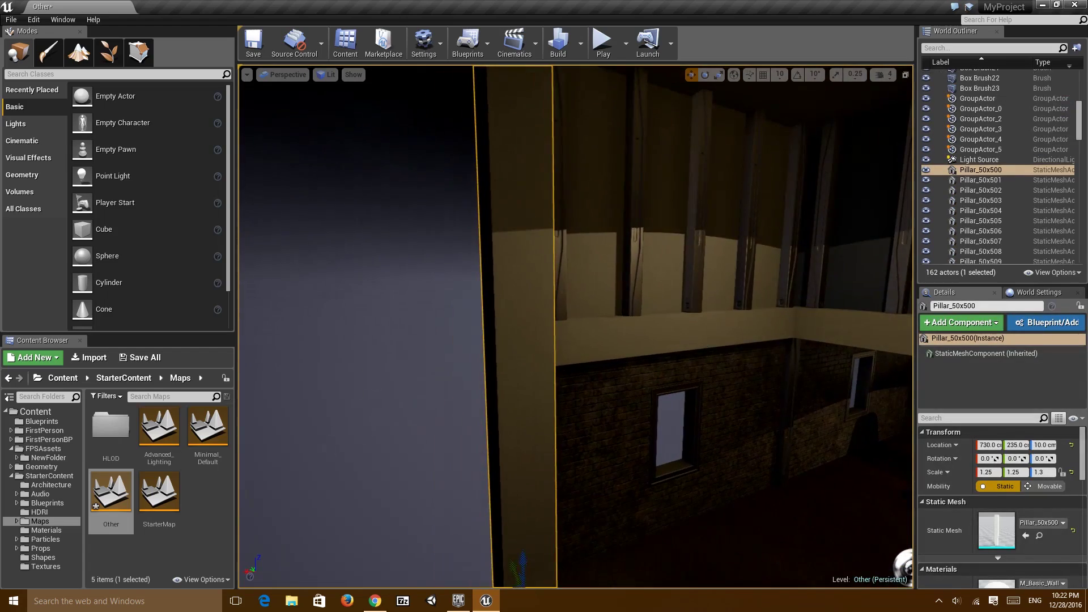
pyautogui.moveTo(533, 324); pyautogui.dragTo(534, 325, button='right')
pyautogui.click(510, 408)
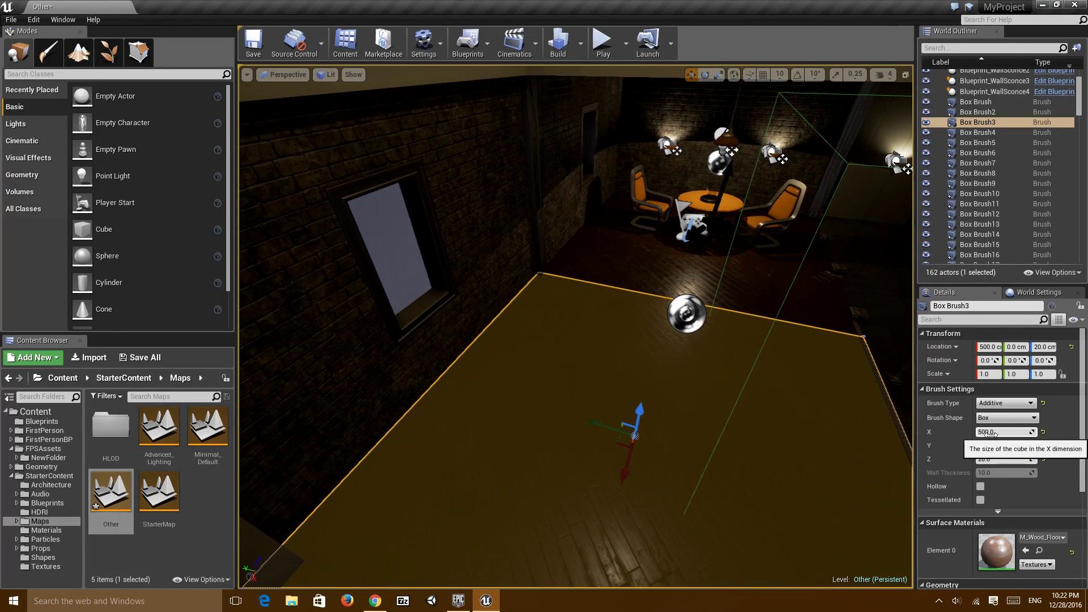
pyautogui.scroll(2, 709, 386)
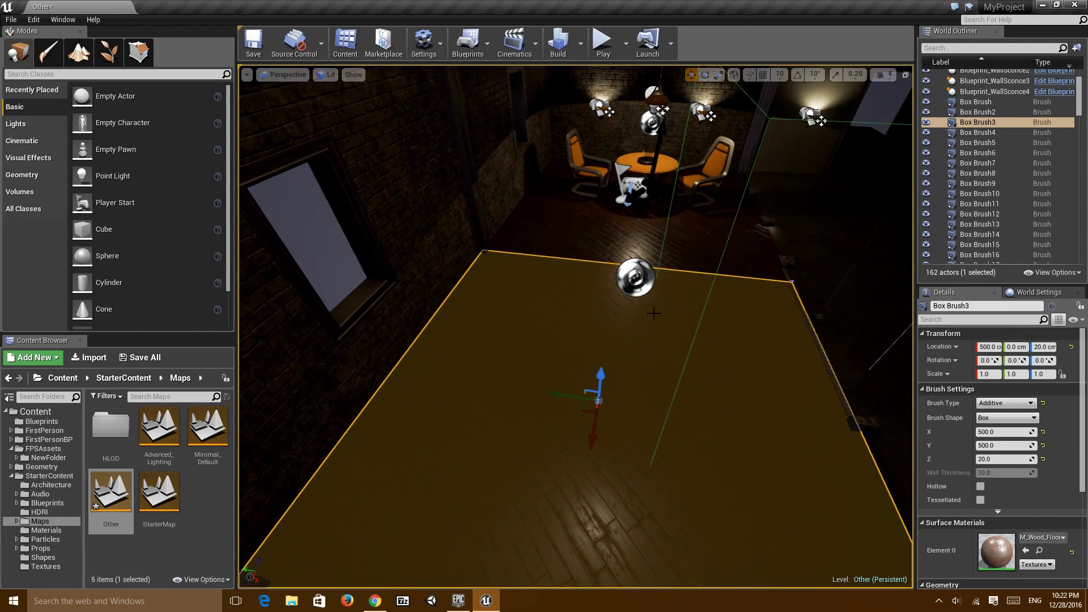
pyautogui.scroll(1, 609, 340)
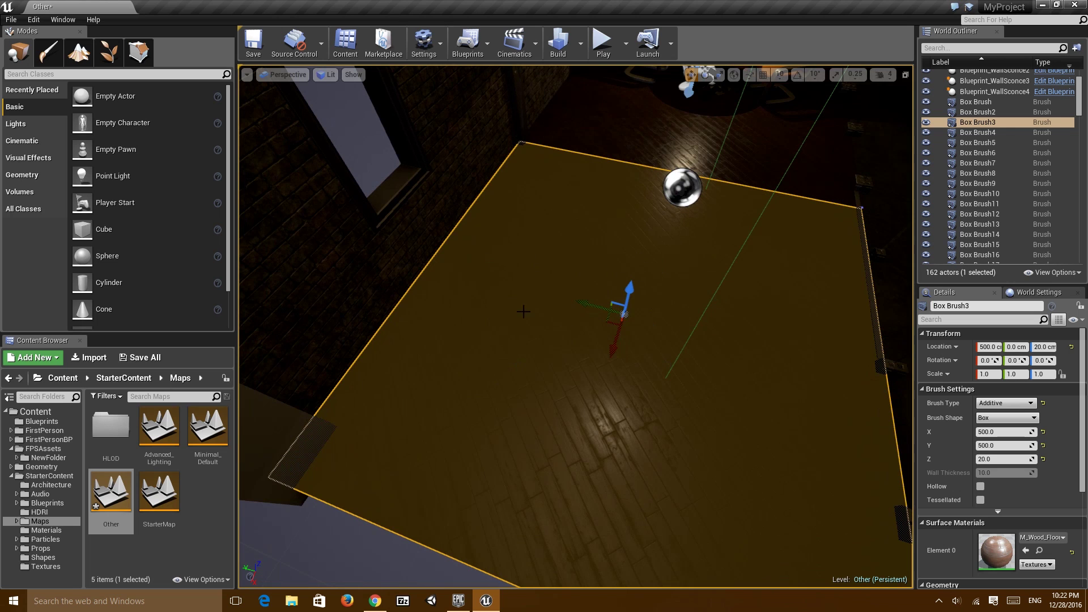
pyautogui.moveTo(512, 258); pyautogui.dragTo(480, 245, button='right')
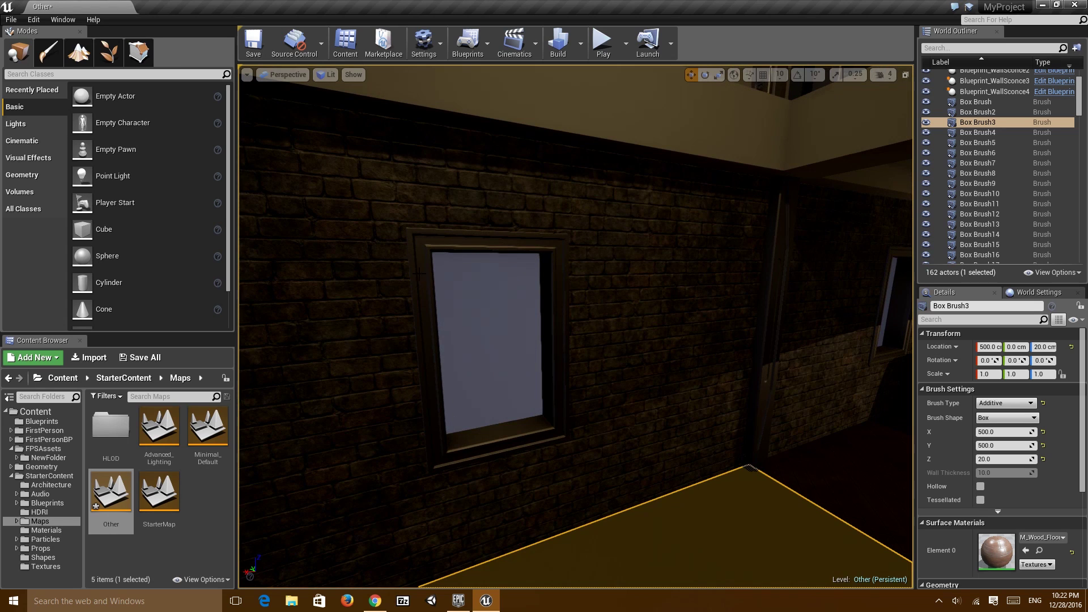
pyautogui.click(419, 233)
pyautogui.press('f')
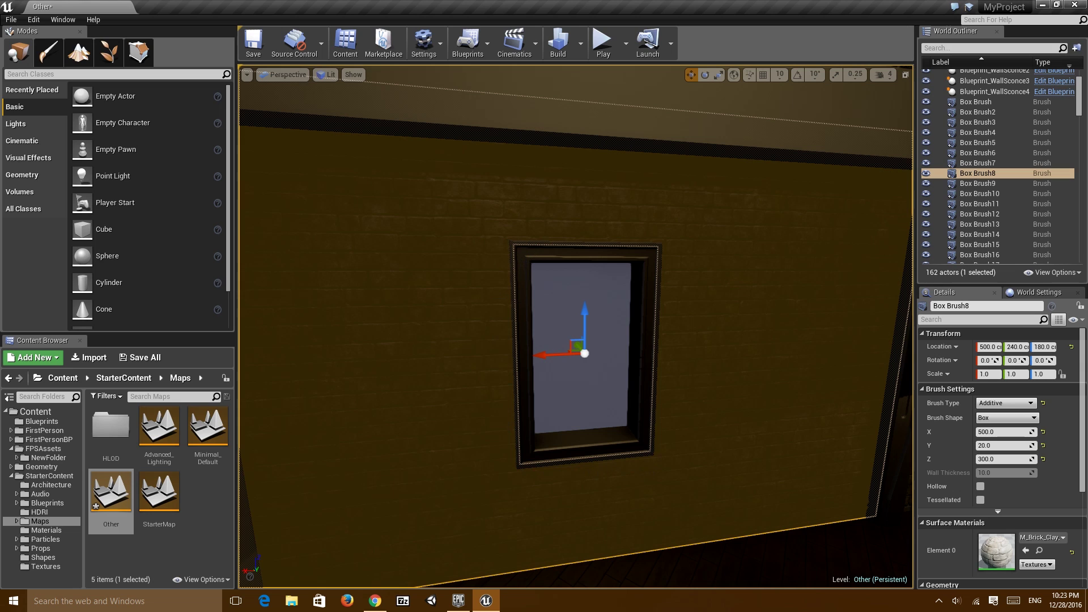
pyautogui.moveTo(543, 308); pyautogui.dragTo(525, 404)
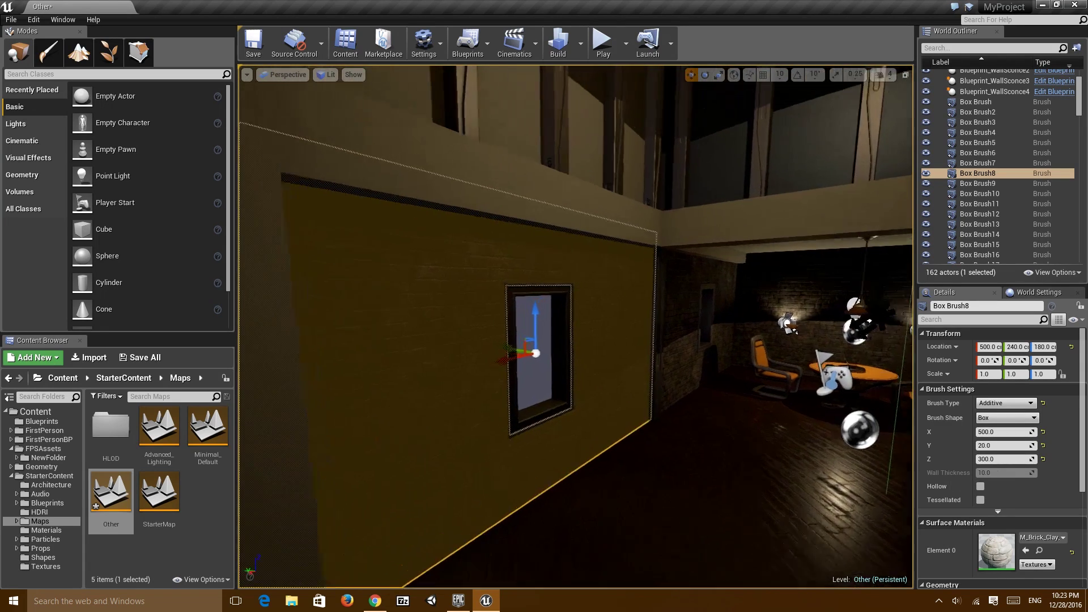
pyautogui.moveTo(525, 404)
pyautogui.mouseDown()
pyautogui.moveTo(477, 340)
pyautogui.moveTo(477, 363)
pyautogui.moveTo(510, 340)
pyautogui.mouseUp()
pyautogui.click(478, 340)
pyautogui.press('f')
pyautogui.click(473, 389)
pyautogui.moveTo(510, 340)
pyautogui.mouseDown(button='right')
pyautogui.moveTo(510, 255)
pyautogui.moveTo(408, 255)
pyautogui.moveTo(481, 255)
pyautogui.mouseUp(button='right')
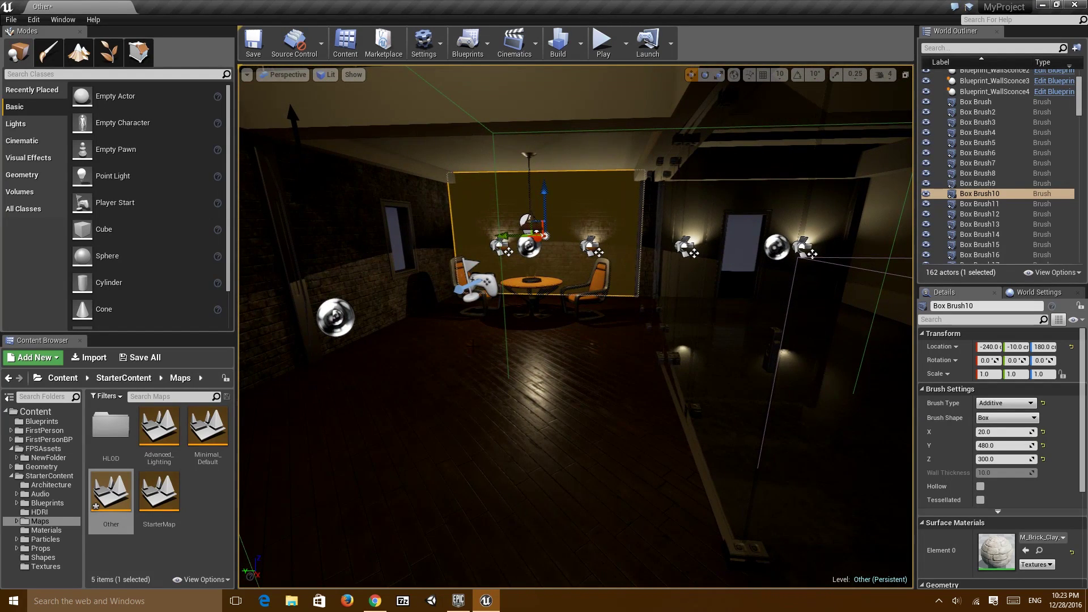
# Deselect the wall brush and start a Play-in-editor session of the brick lounge level.
pyautogui.press('Escape')
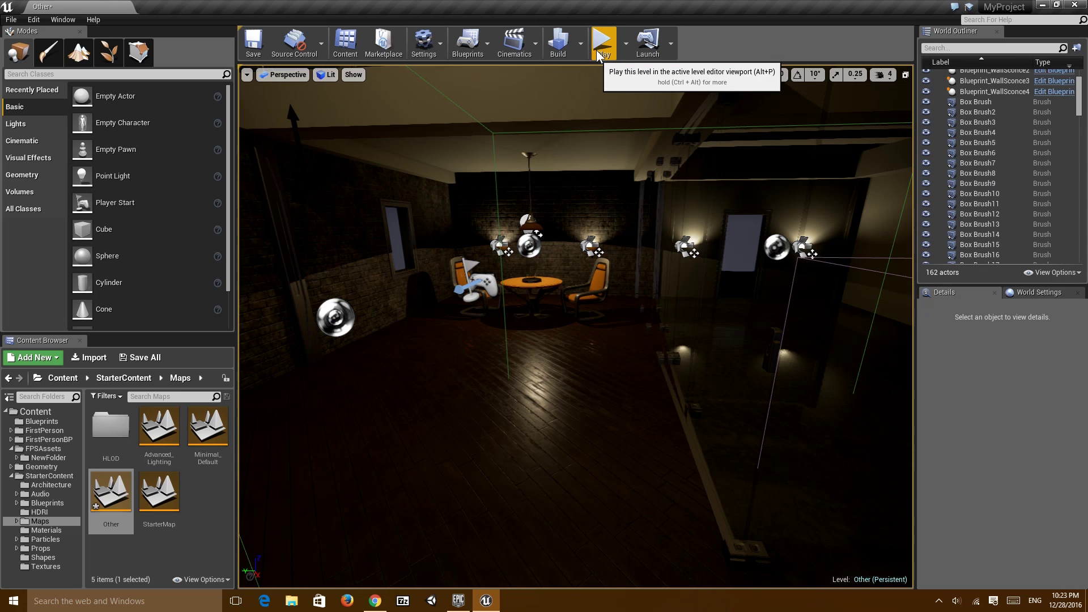
pyautogui.click(625, 44)
pyautogui.click(737, 62)
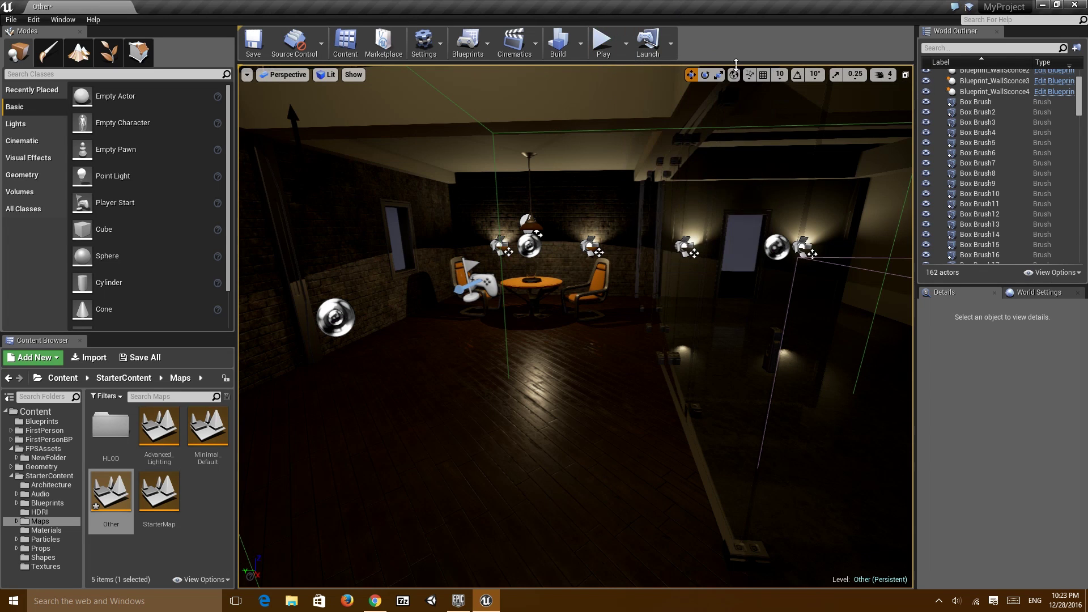
pyautogui.click(604, 45)
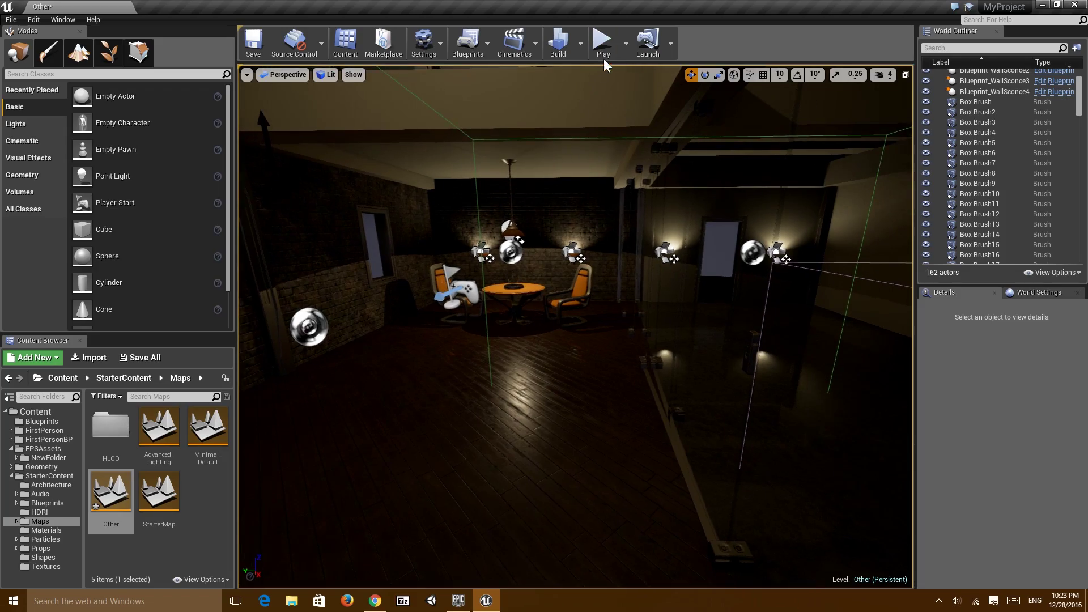
# Go full-screen with F11 and walk the lounge in first person with the rifle.
pyautogui.press('F11')
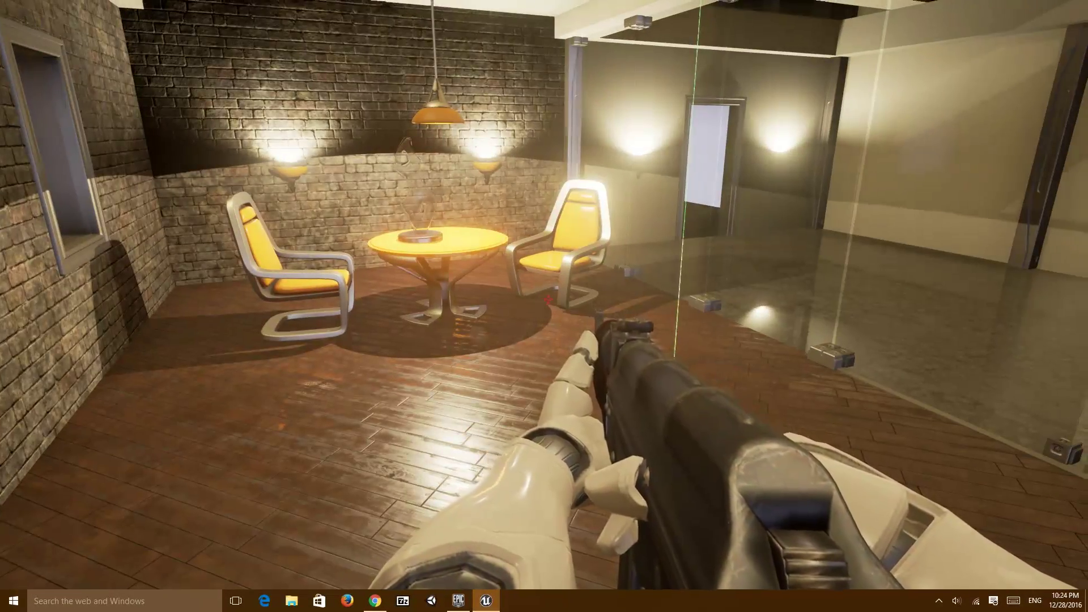
pyautogui.press('s')
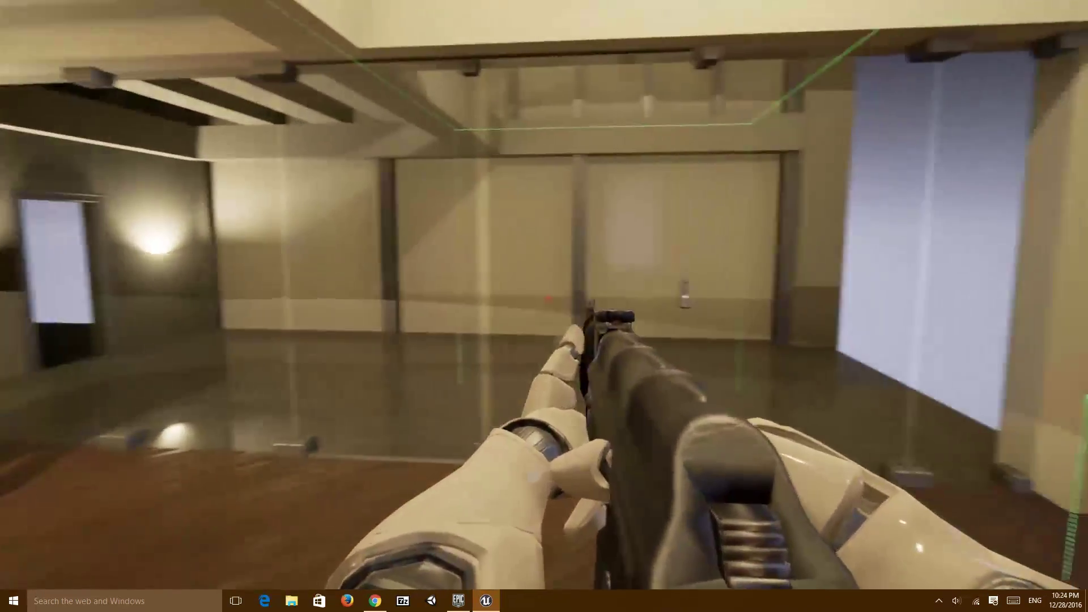
# End the play session and restore the full editor layout from immersive view.
pyautogui.press('Escape')
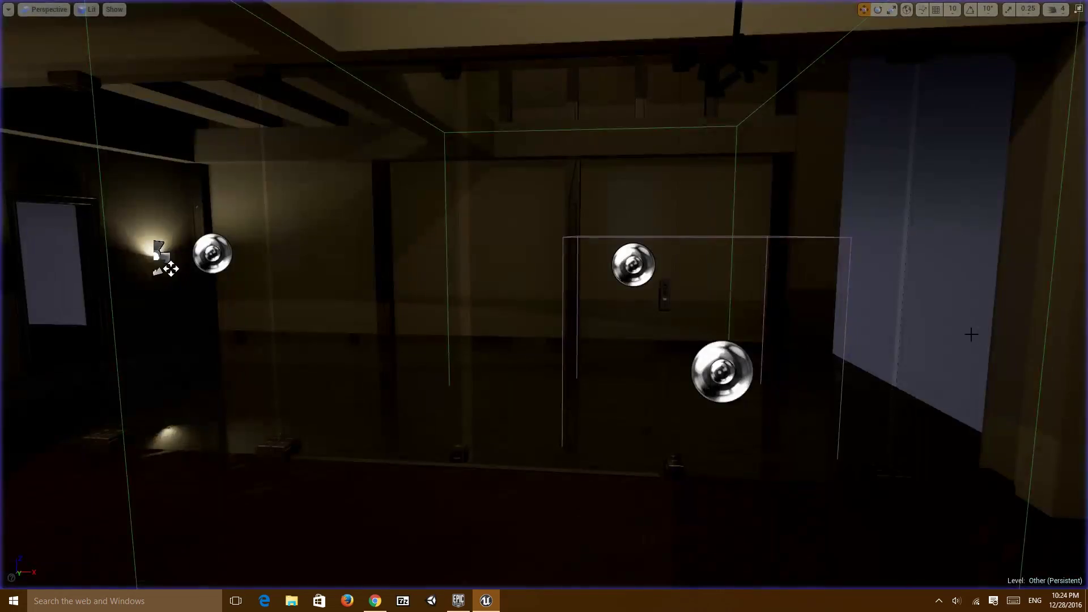
pyautogui.press('F11')
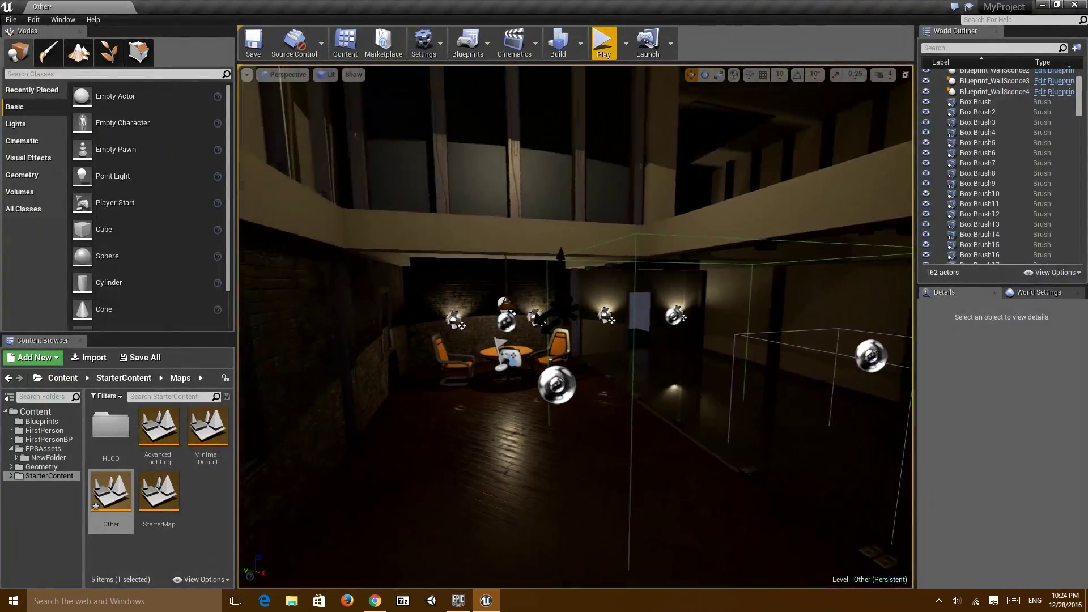